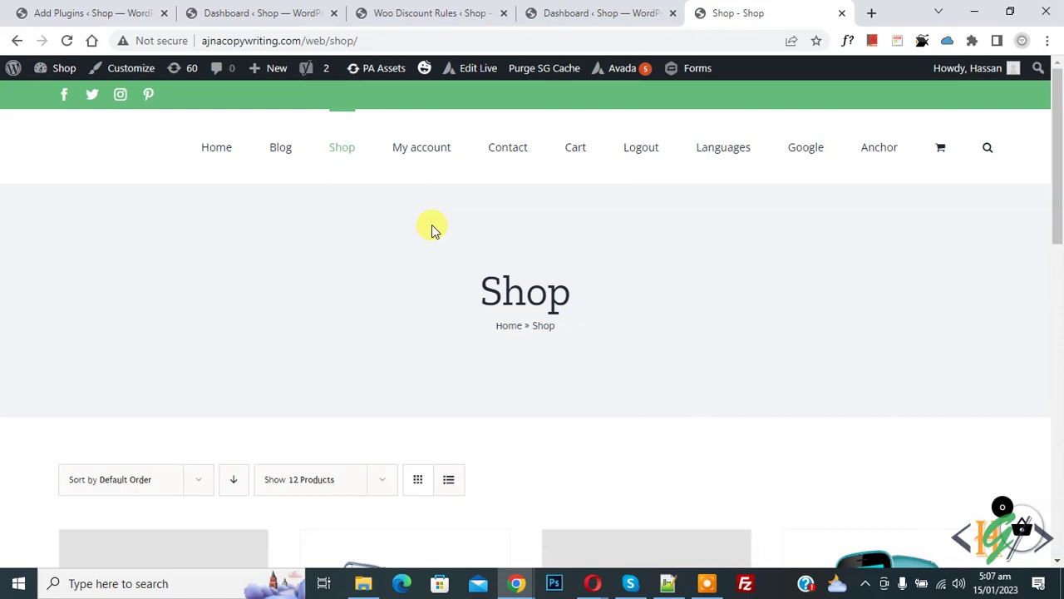
- Find, install and activate Dynamic Pricing With Discount Rules for WooCommerce from Plugins > Add New
left_click(601, 10)
scroll(249, 233, "down", 5)
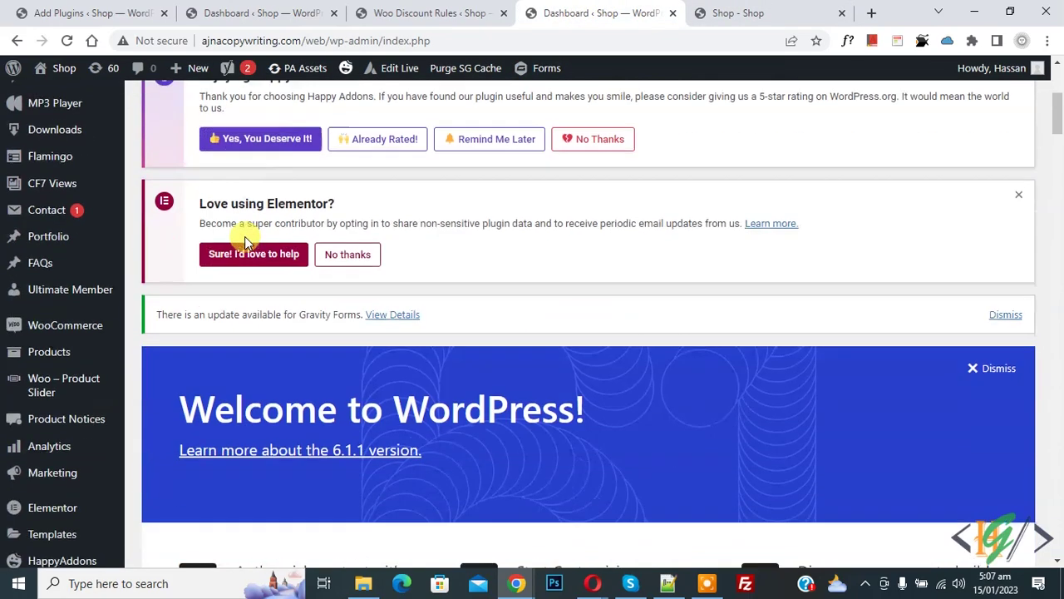
mouse_move(116, 408)
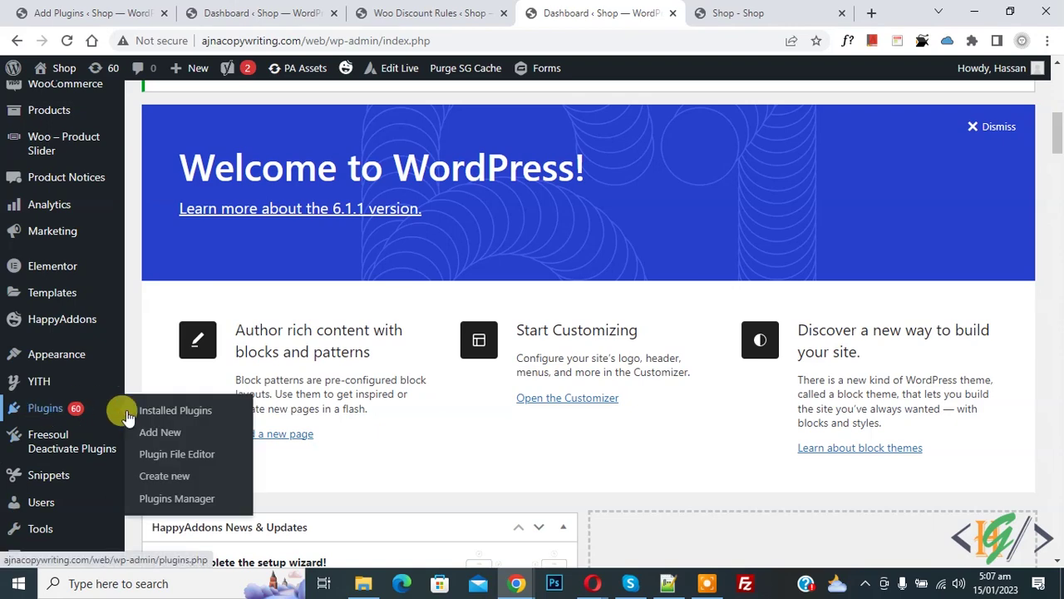
left_click(161, 432)
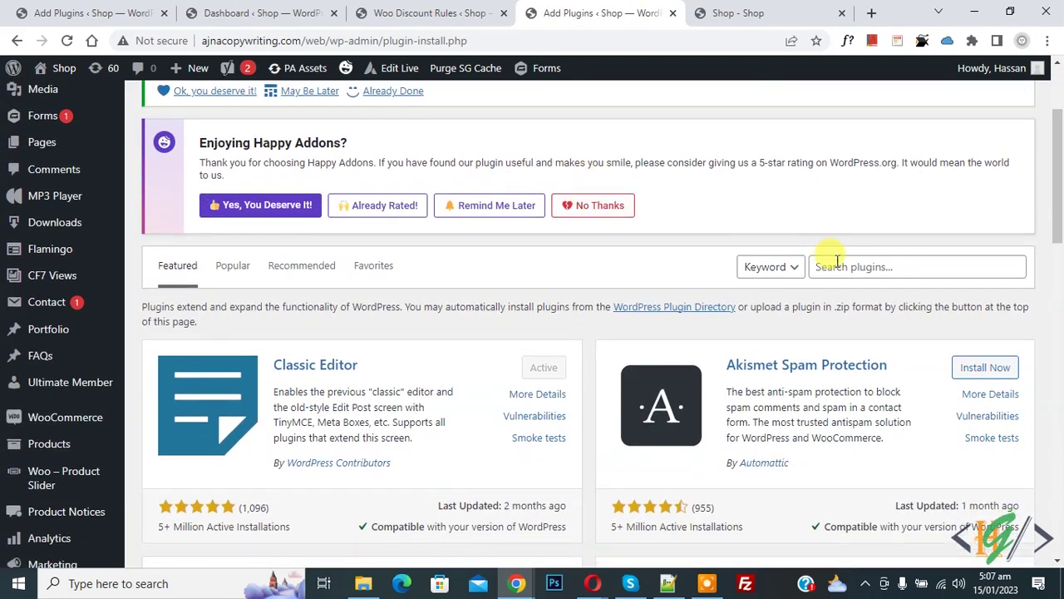
left_click(835, 265)
key("ctrl+v")
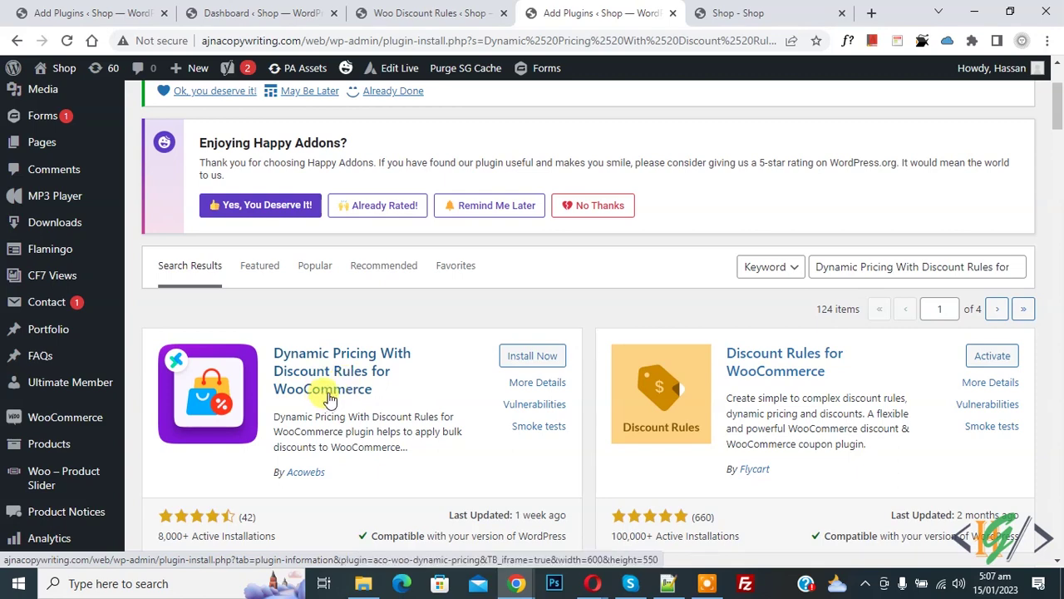
left_click(511, 356)
left_click(524, 358)
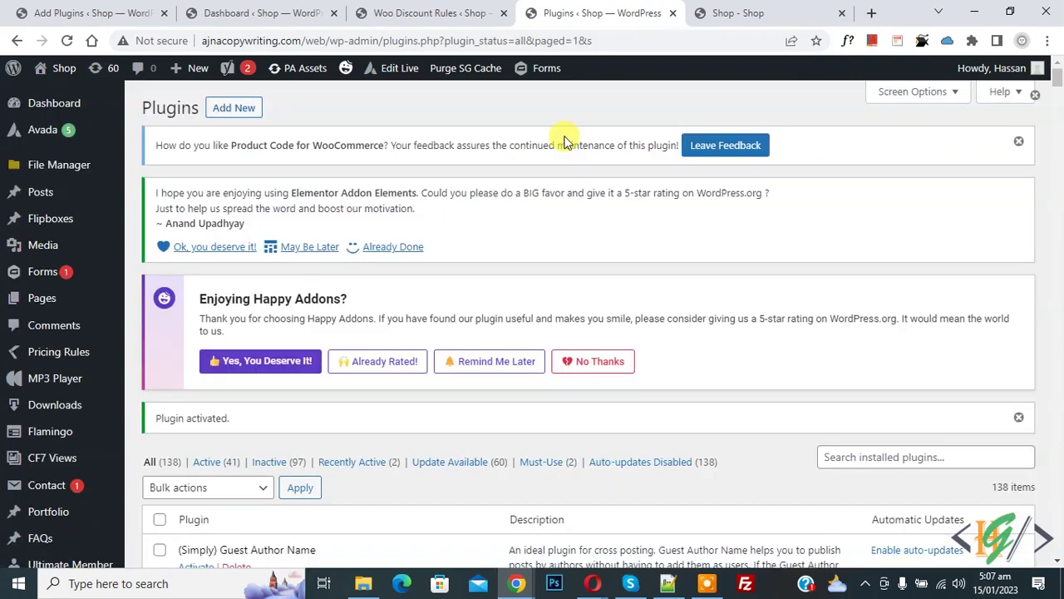
- From Pricing Rules, add a new rule named 'discount on cart total'
mouse_move(59, 352)
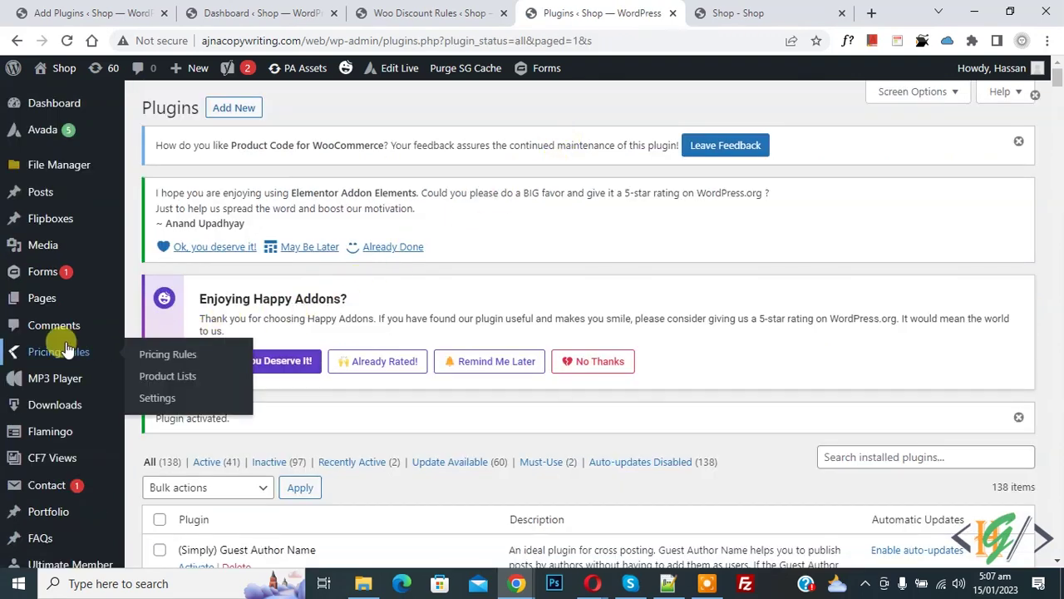
left_click(162, 354)
scroll(376, 277, "down", 1)
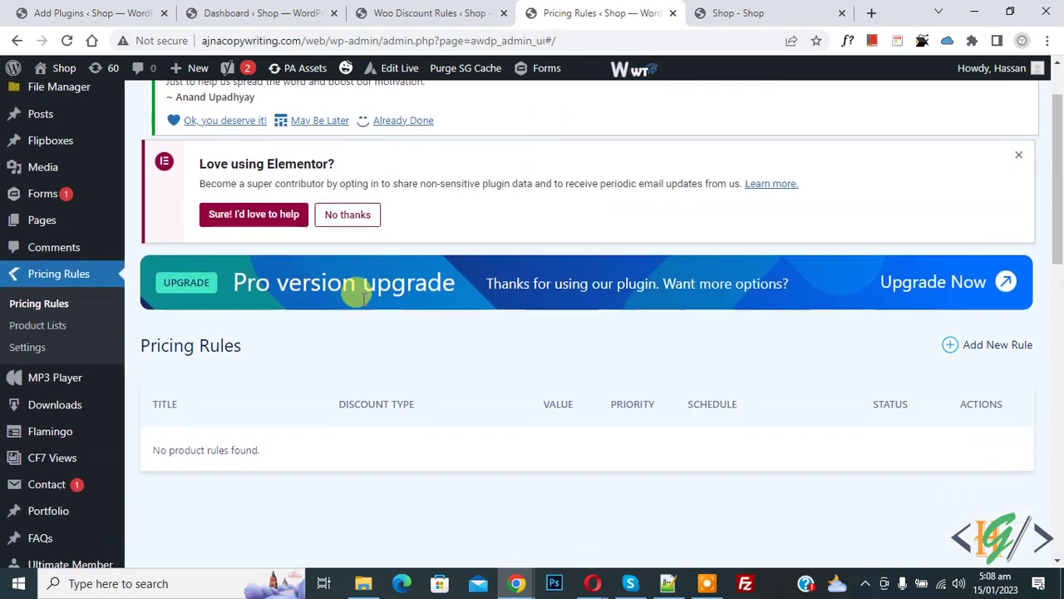
left_click(979, 350)
scroll(460, 270, "down", 3)
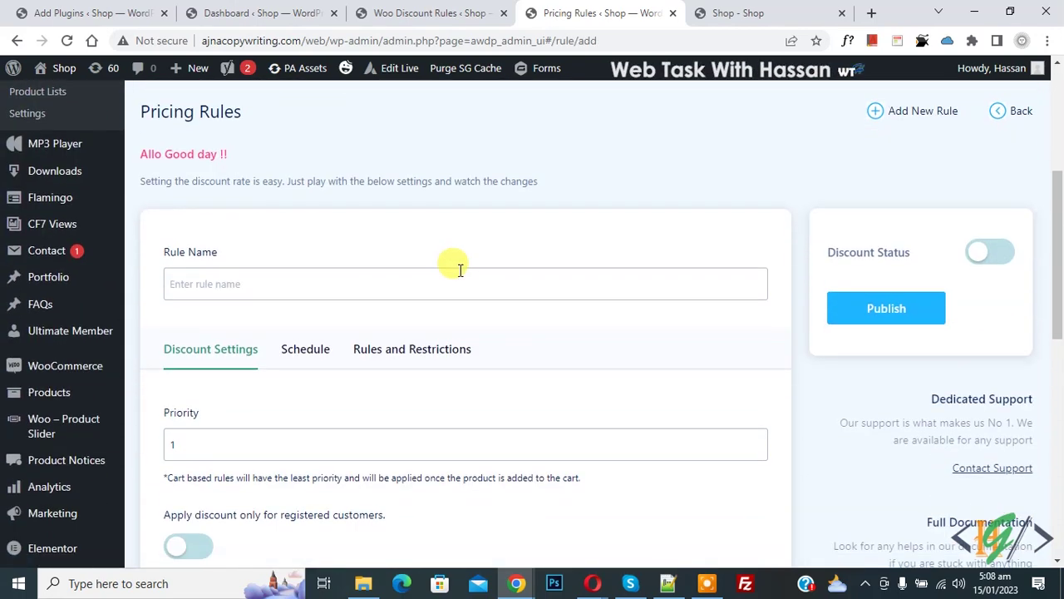
left_click(252, 281)
type("discount on cart total")
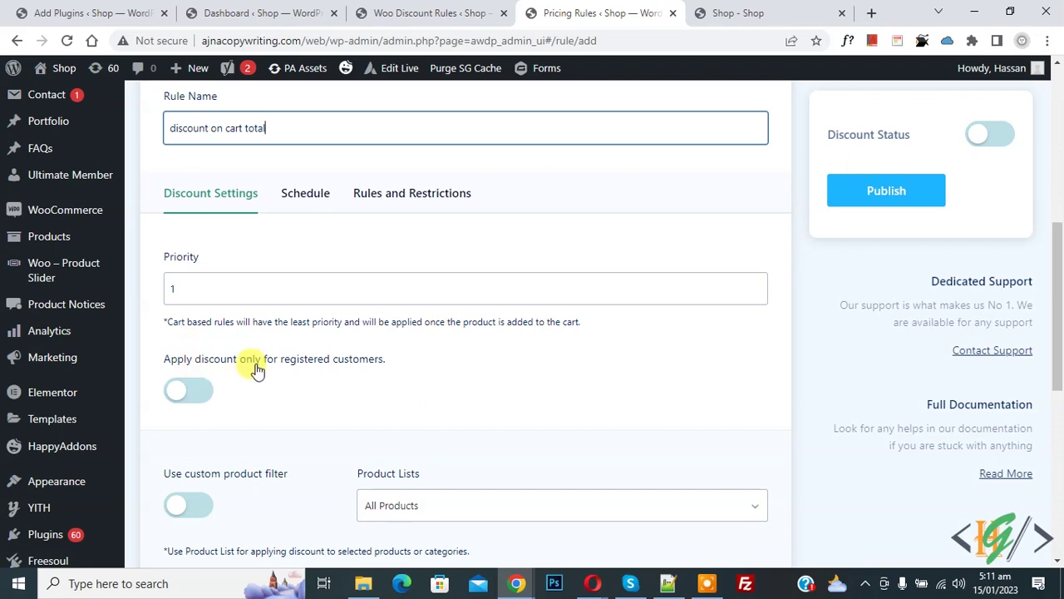
- Set Discount Type to Percentage of the product price and turn on Set Multiple Discount Values
left_click(202, 390)
left_click(202, 391)
scroll(314, 308, "down", 2)
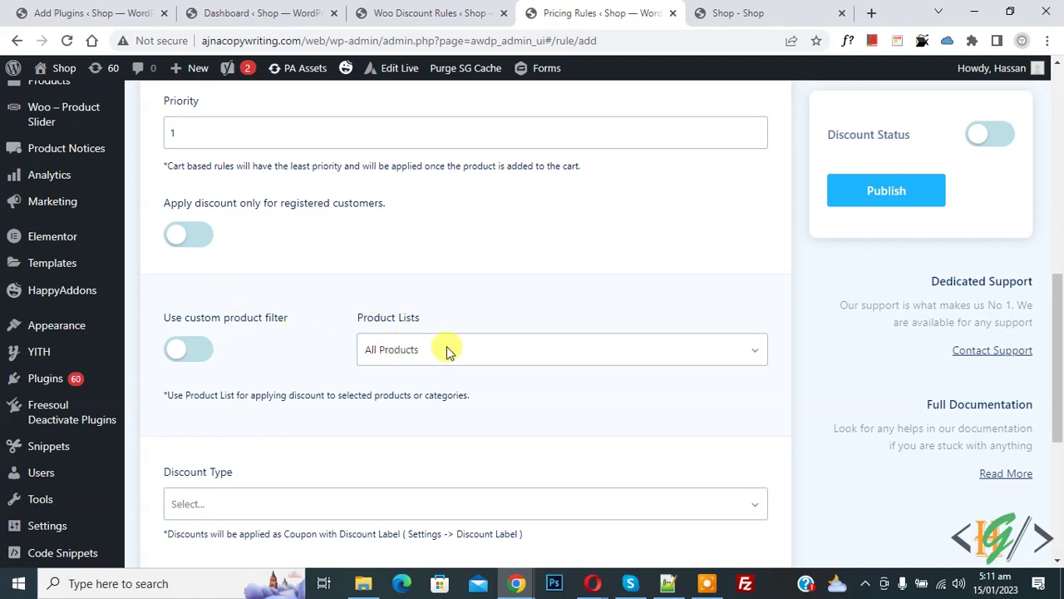
scroll(446, 349, "down", 2)
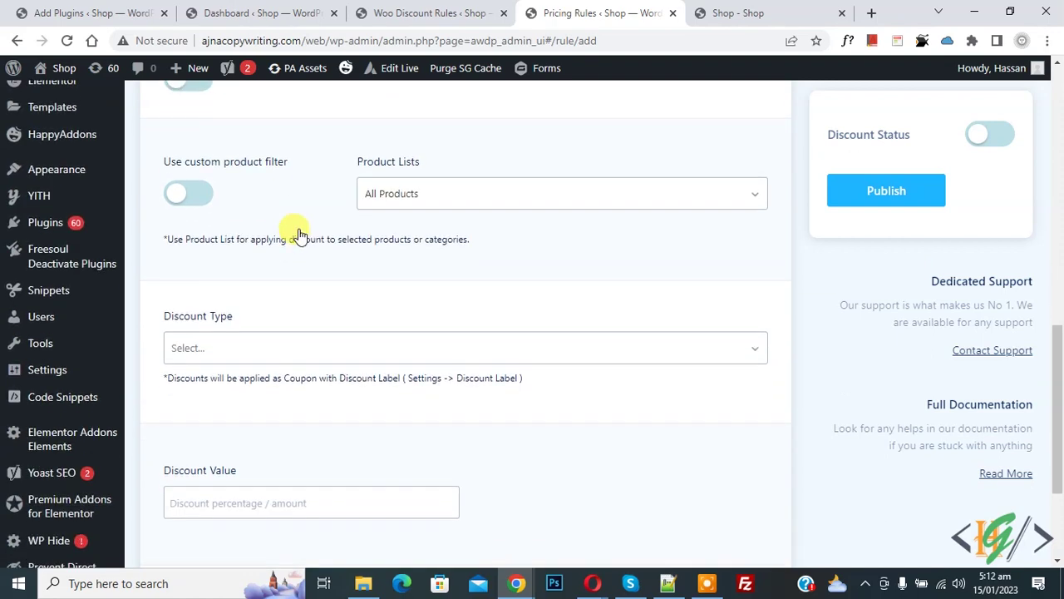
left_click(232, 350)
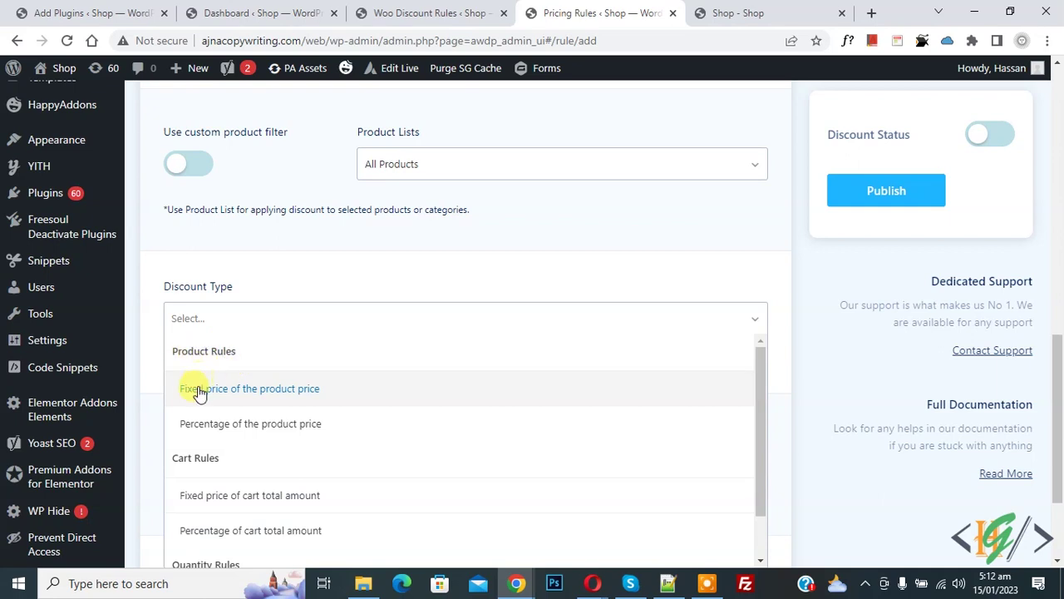
left_click(256, 434)
scroll(274, 338, "down", 1)
left_click(225, 360)
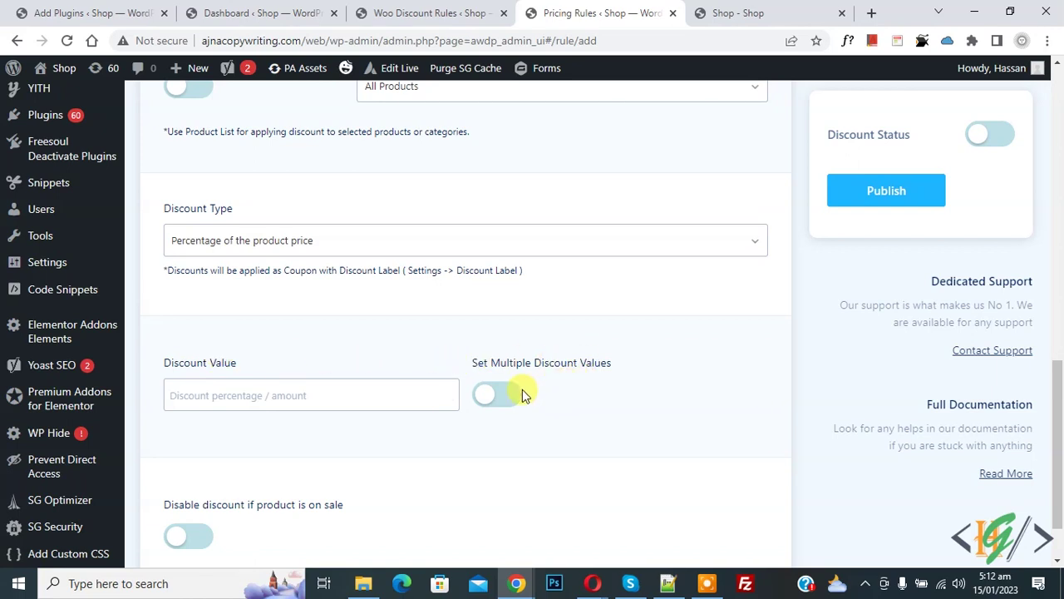
left_click(503, 404)
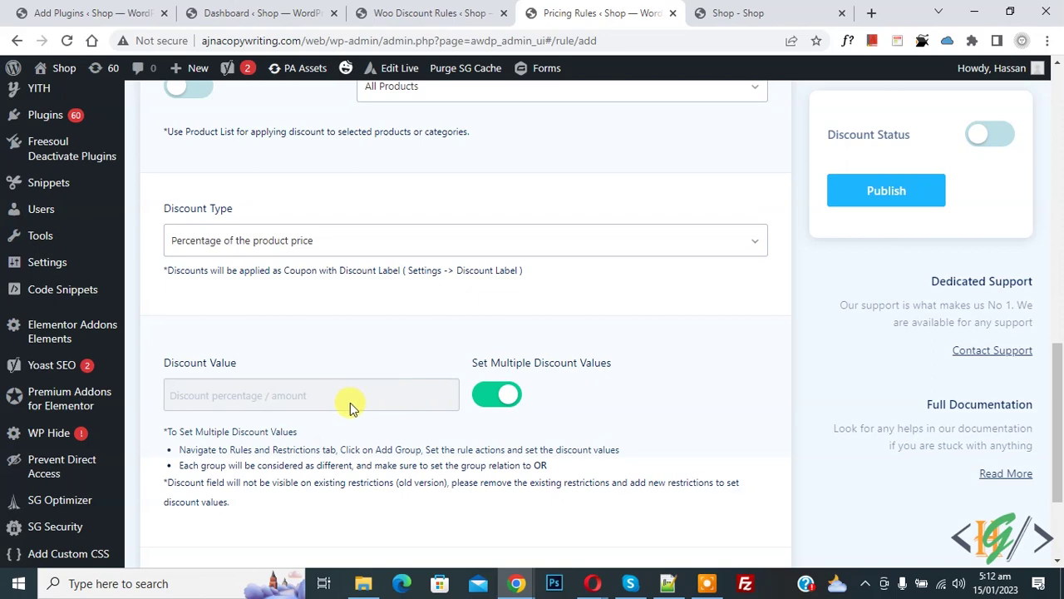
scroll(372, 413, "up", 5)
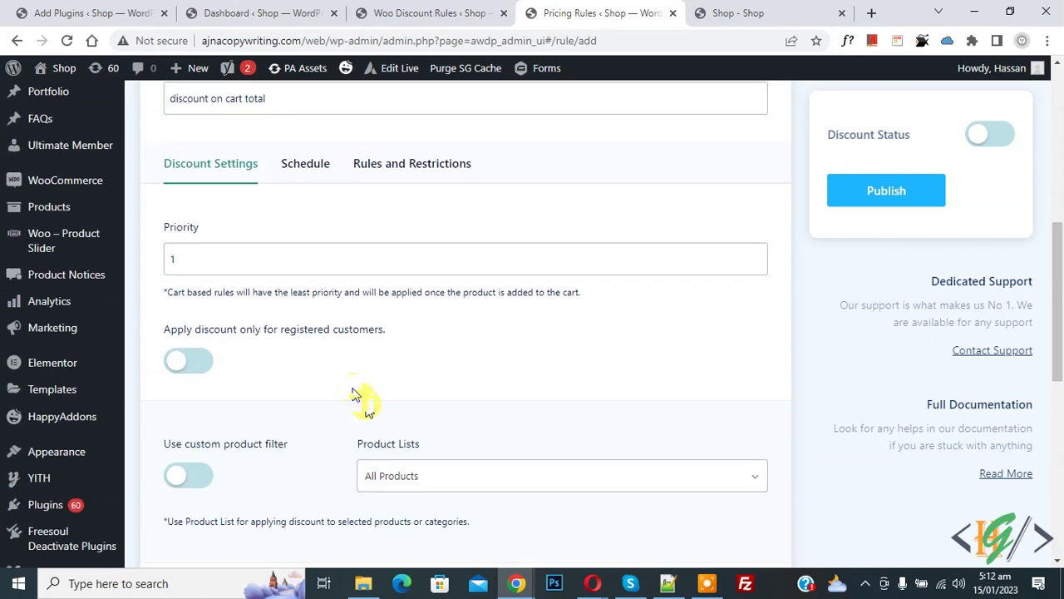
- Go to the rule's Rules and Restrictions settings and add a first restriction group
left_click(297, 175)
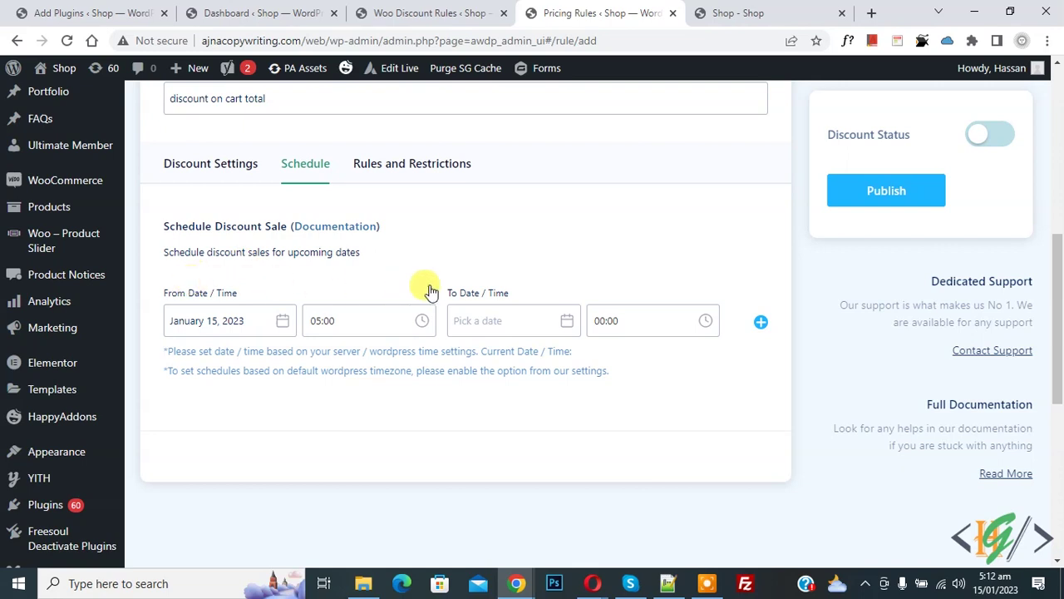
left_click(394, 173)
scroll(404, 221, "down", 1)
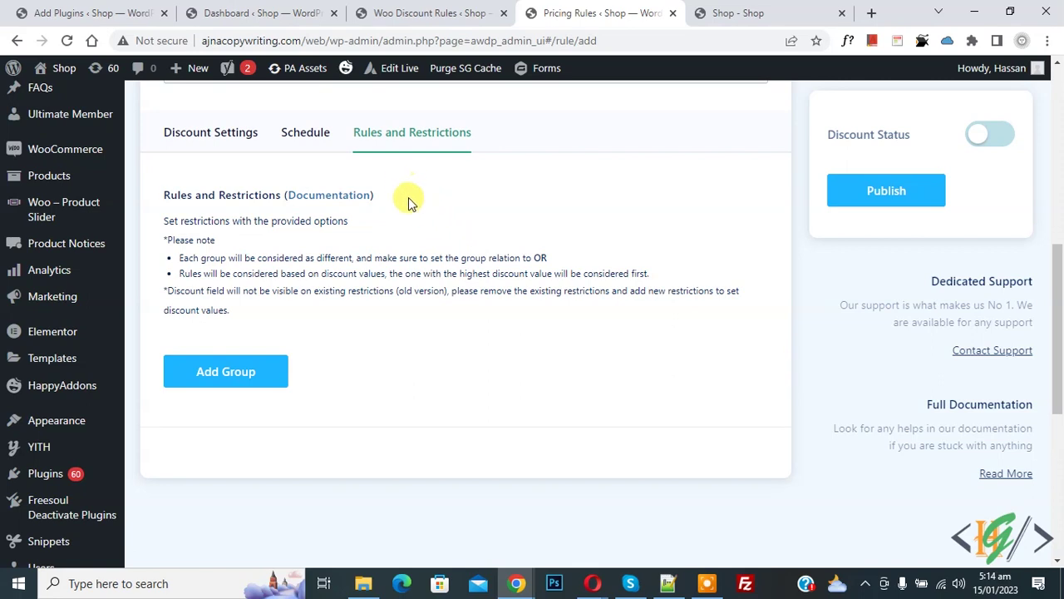
scroll(361, 178, "down", 1)
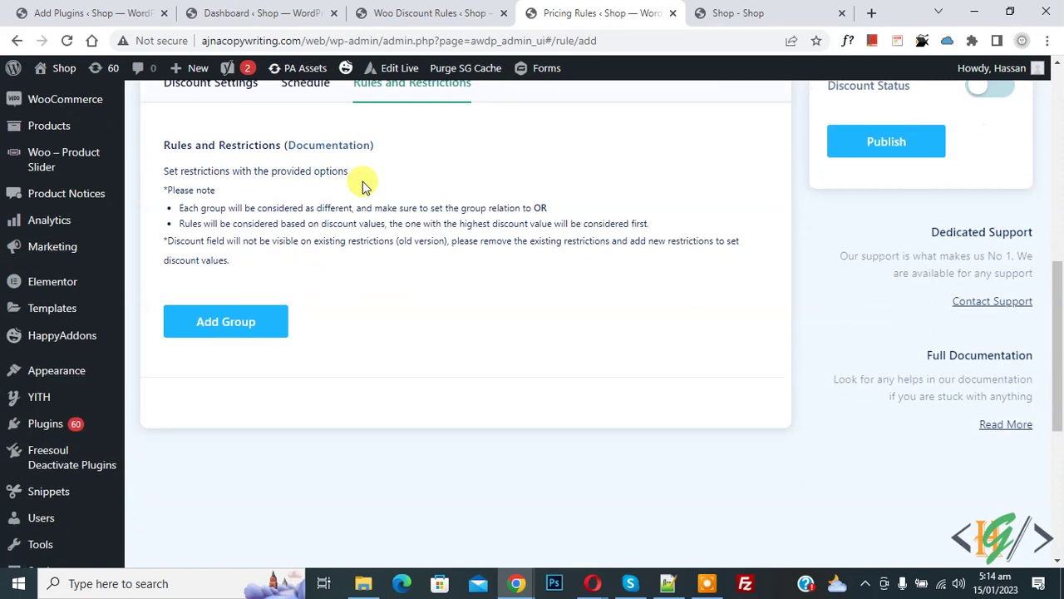
left_click(239, 299)
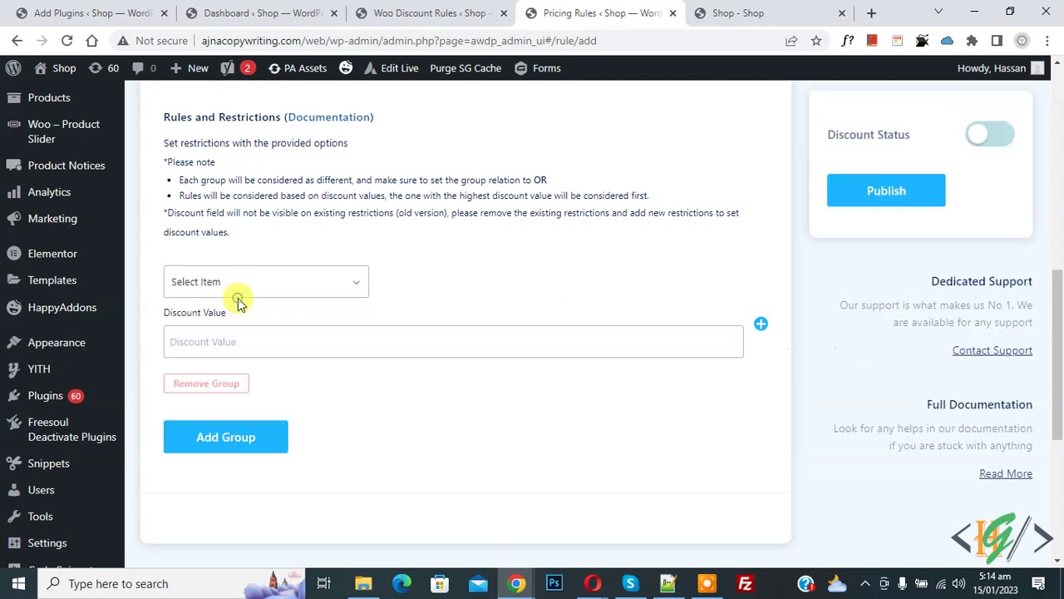
scroll(320, 212, "down", 1)
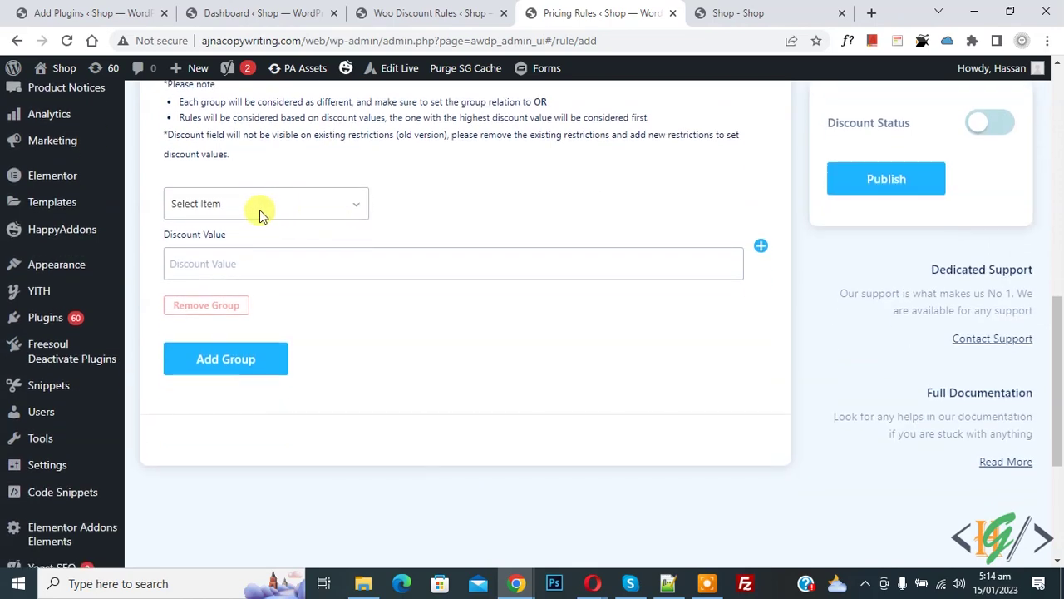
- Give a 20 discount when Cart total amount is Greater than or Equal 500, then add a second group
left_click(259, 210)
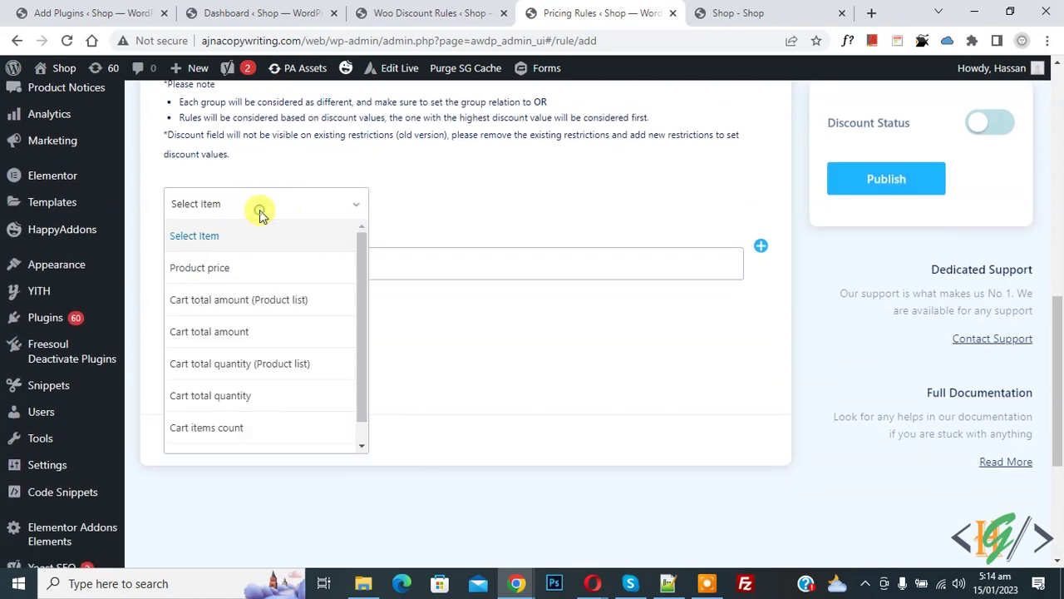
left_click(218, 335)
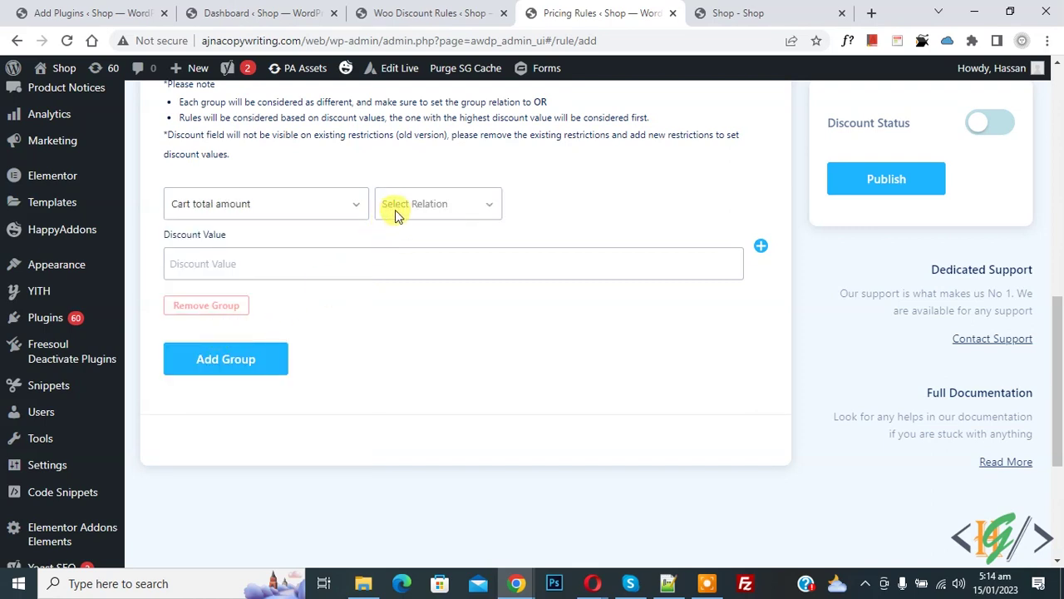
left_click(425, 212)
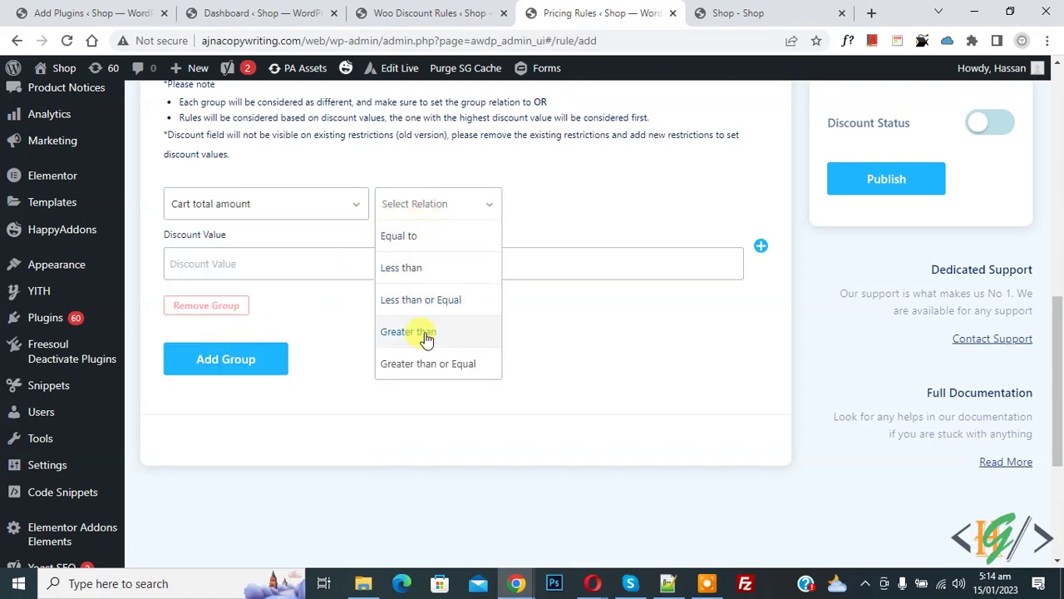
left_click(420, 370)
left_click(539, 206)
type("500")
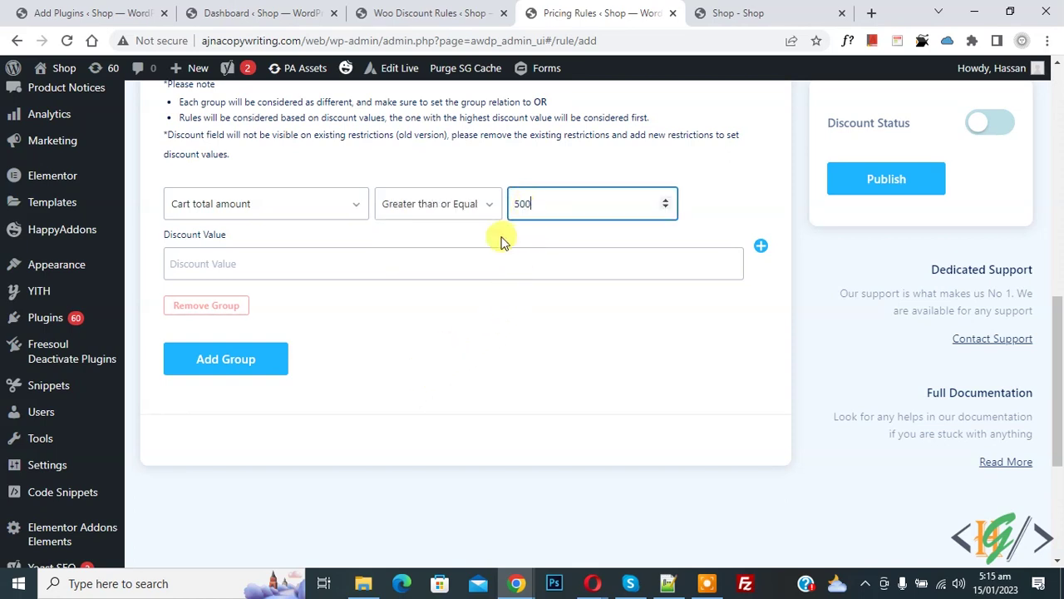
left_click(263, 266)
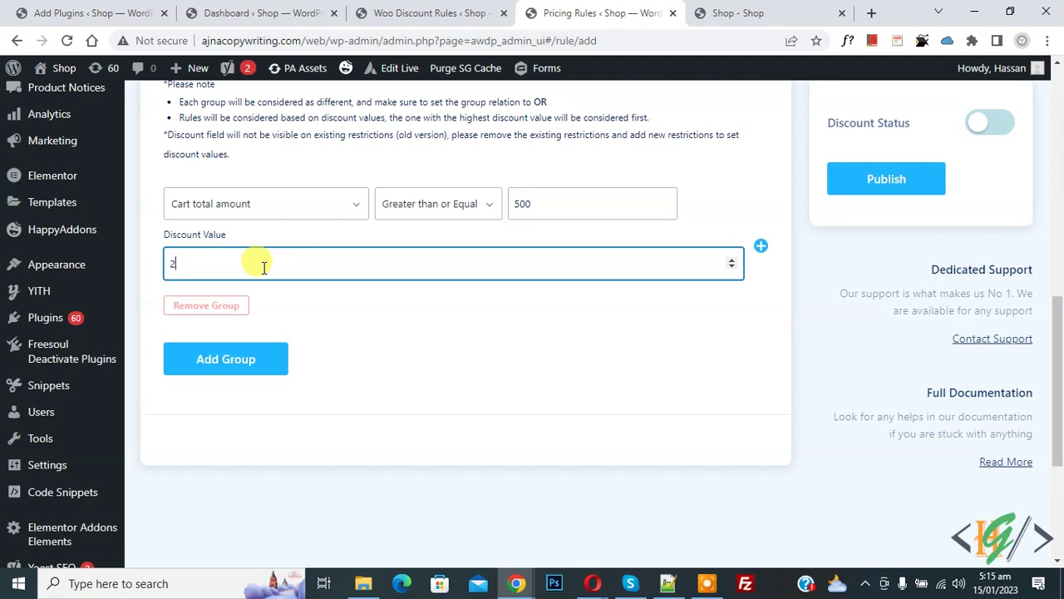
left_click(361, 312)
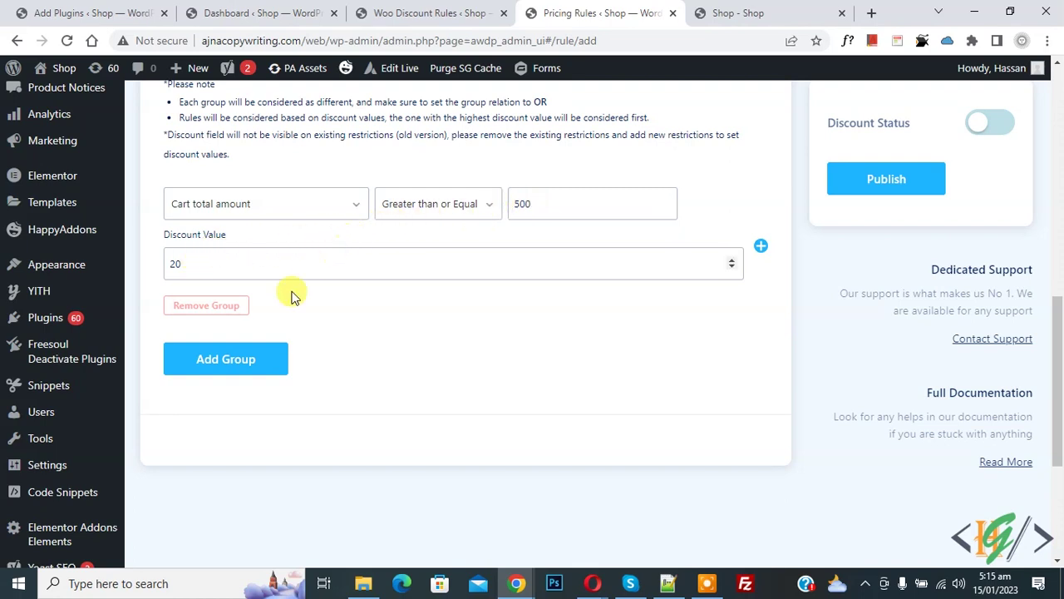
left_click(228, 358)
scroll(316, 289, "down", 2)
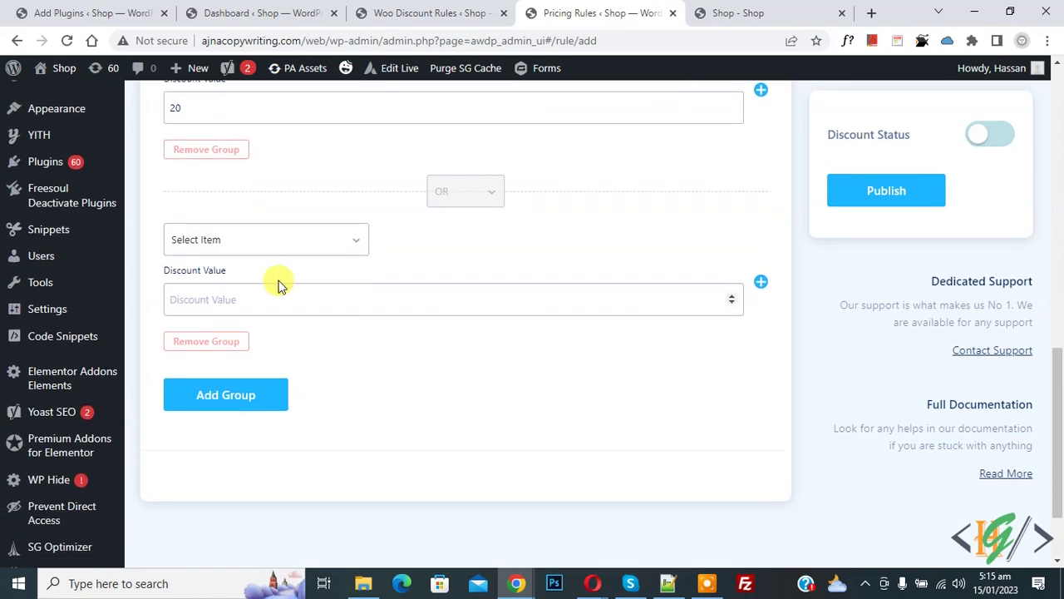
- Set the second group to give 40 when Cart total amount is Greater than or Equal 1000
left_click(238, 249)
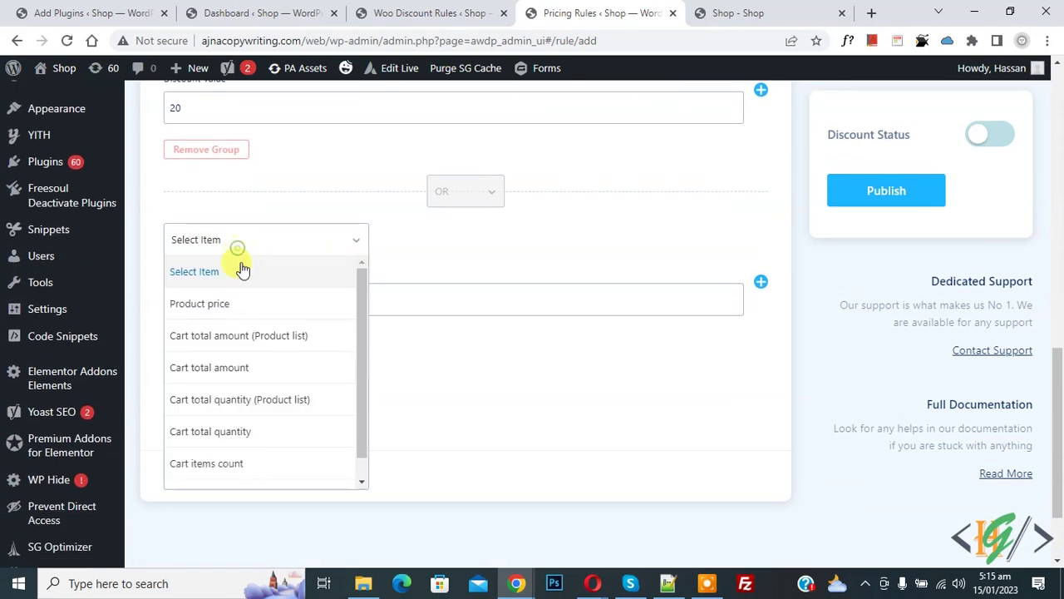
left_click(220, 372)
left_click(411, 244)
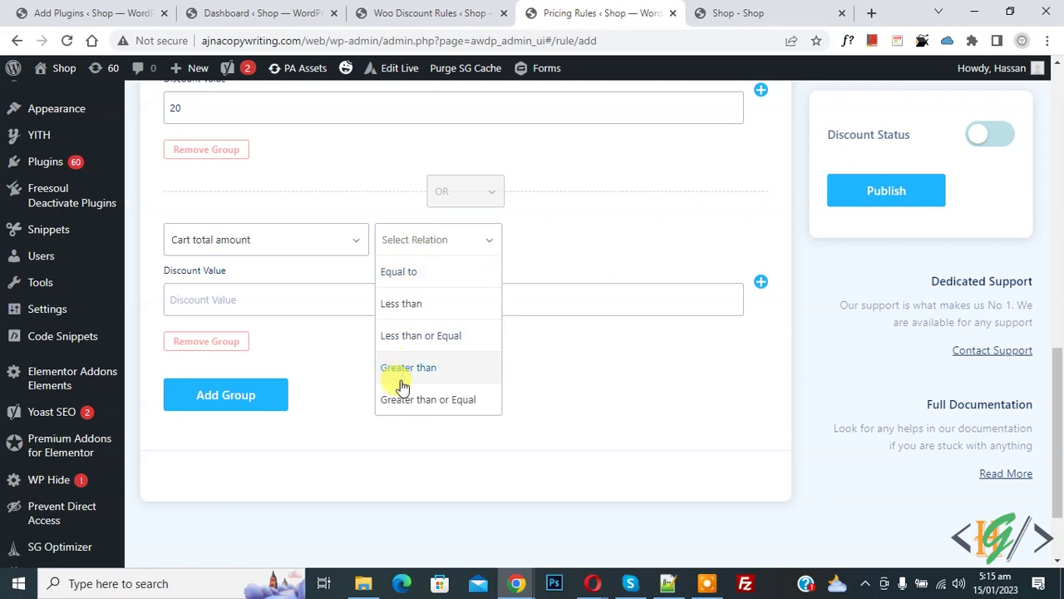
left_click(406, 400)
left_click(534, 242)
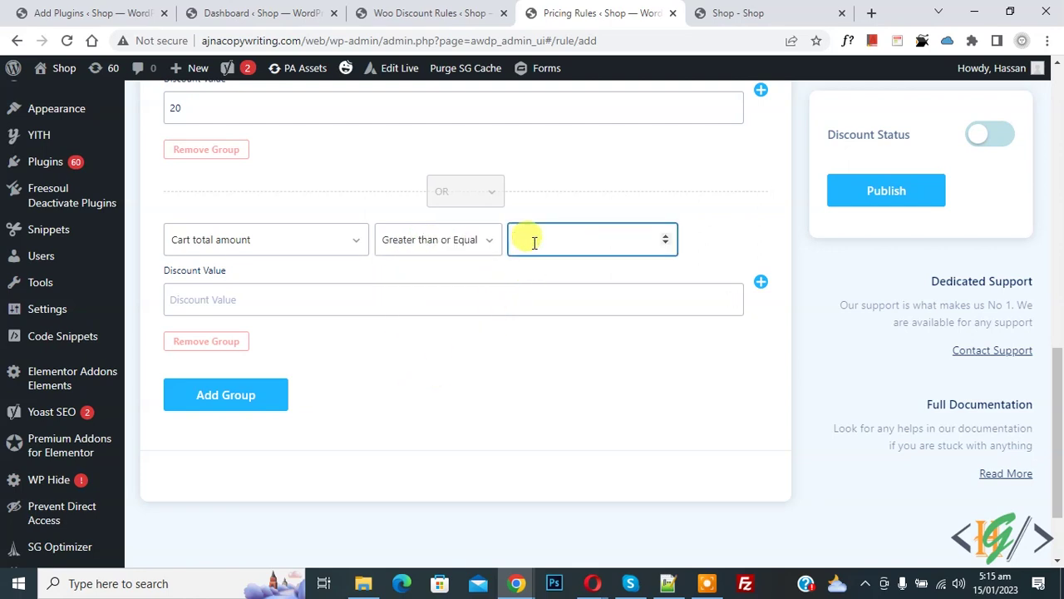
type("1000")
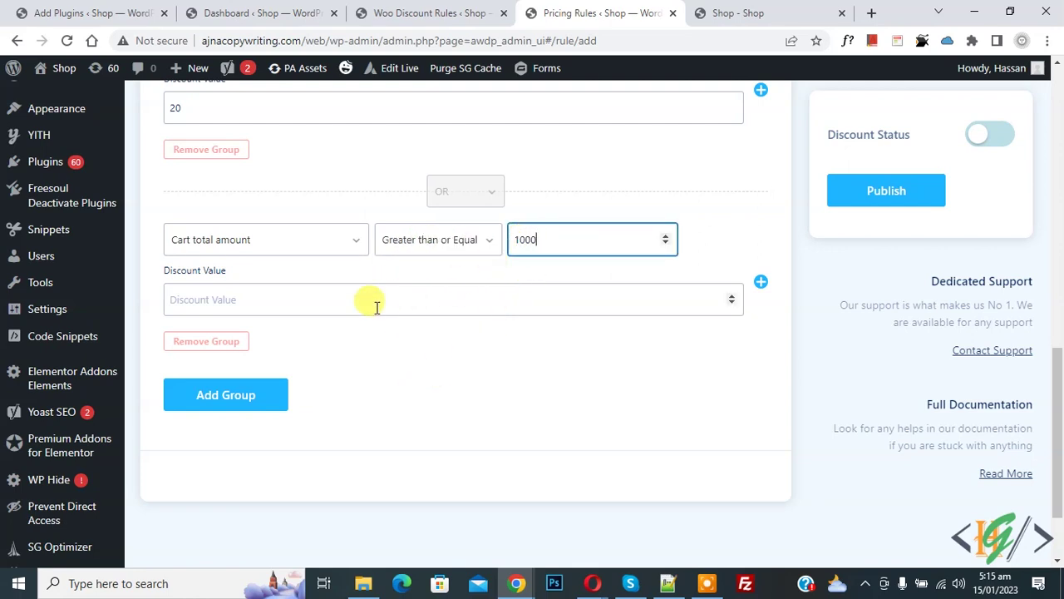
left_click(273, 302)
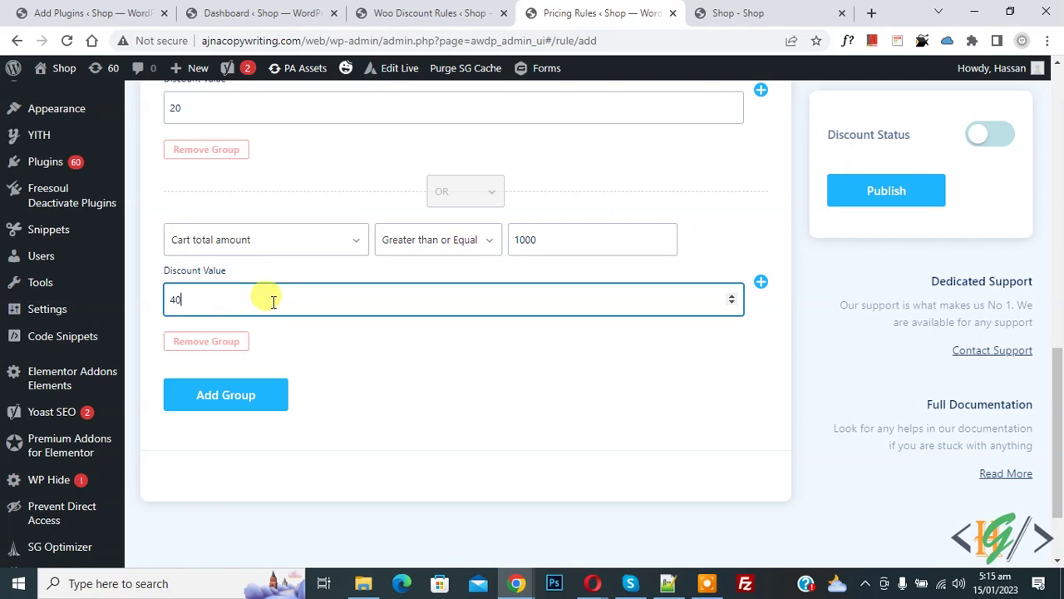
left_click(363, 367)
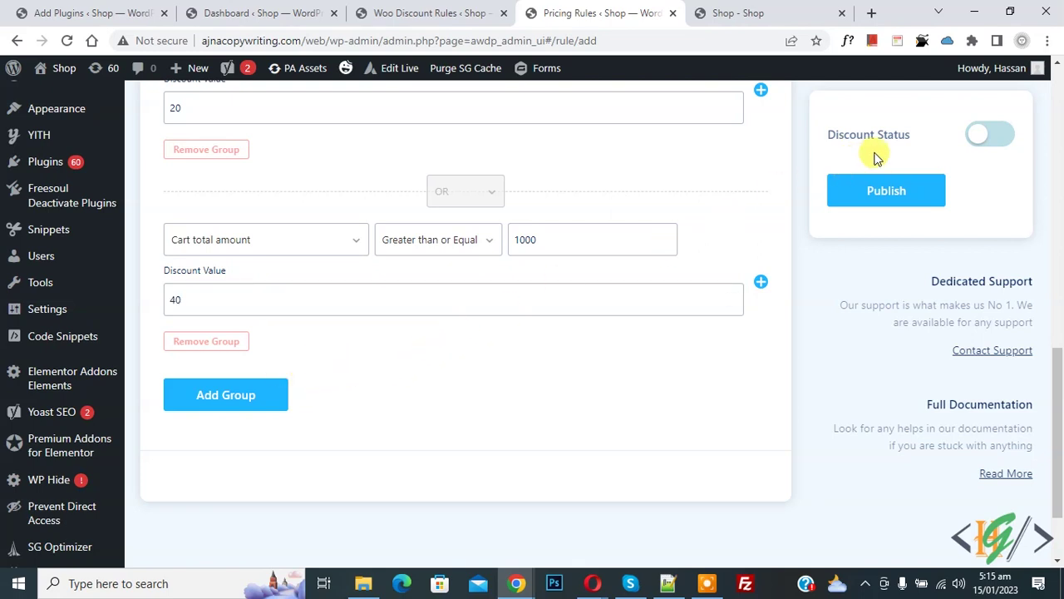
- Turn on Discount Status, publish the rule, and switch to the Shop storefront
left_click(986, 136)
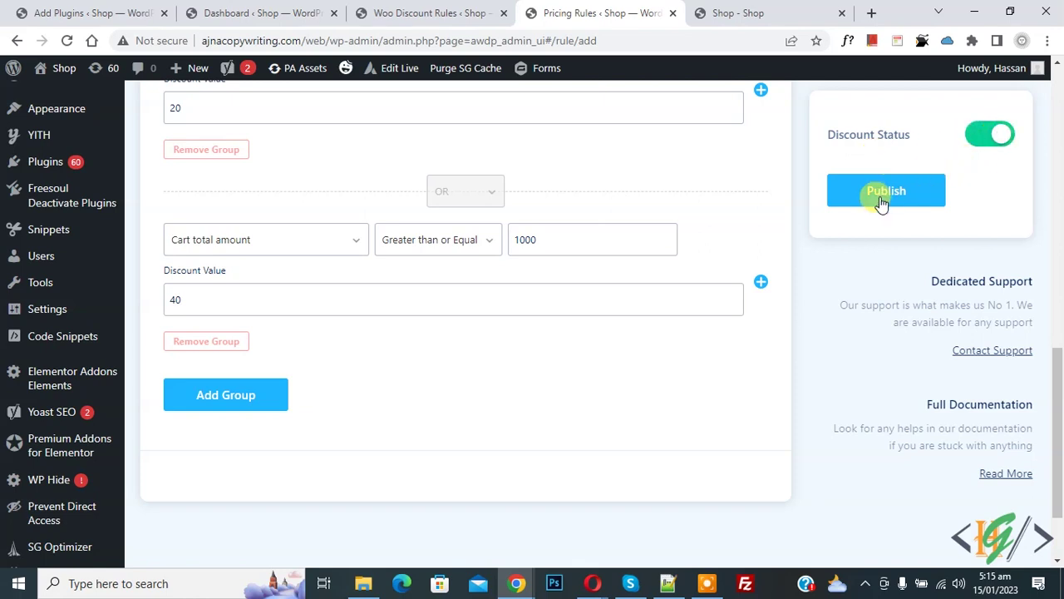
left_click(881, 204)
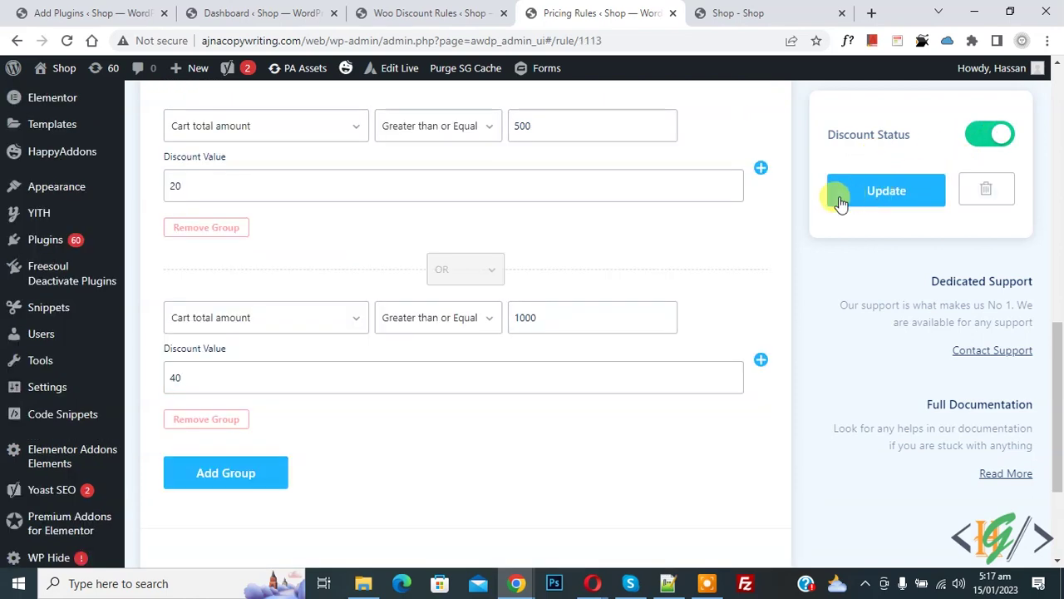
left_click(728, 10)
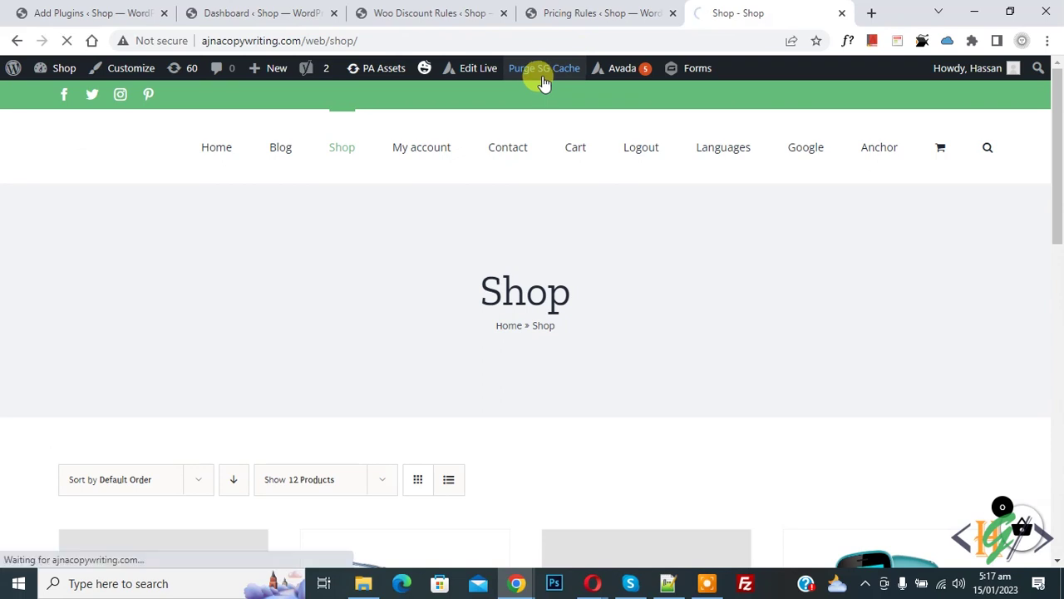
- Add Gadget, iPhone, Nokia Mobile and Canon Camera to the cart and view the $45.00 cart
scroll(495, 173, "down", 5)
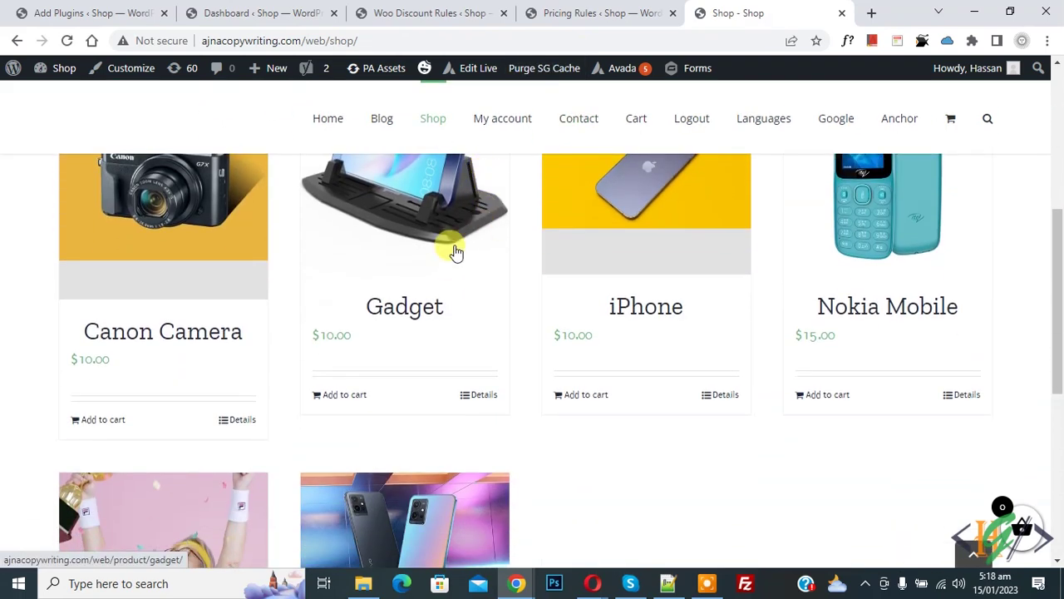
left_click(335, 398)
left_click(582, 396)
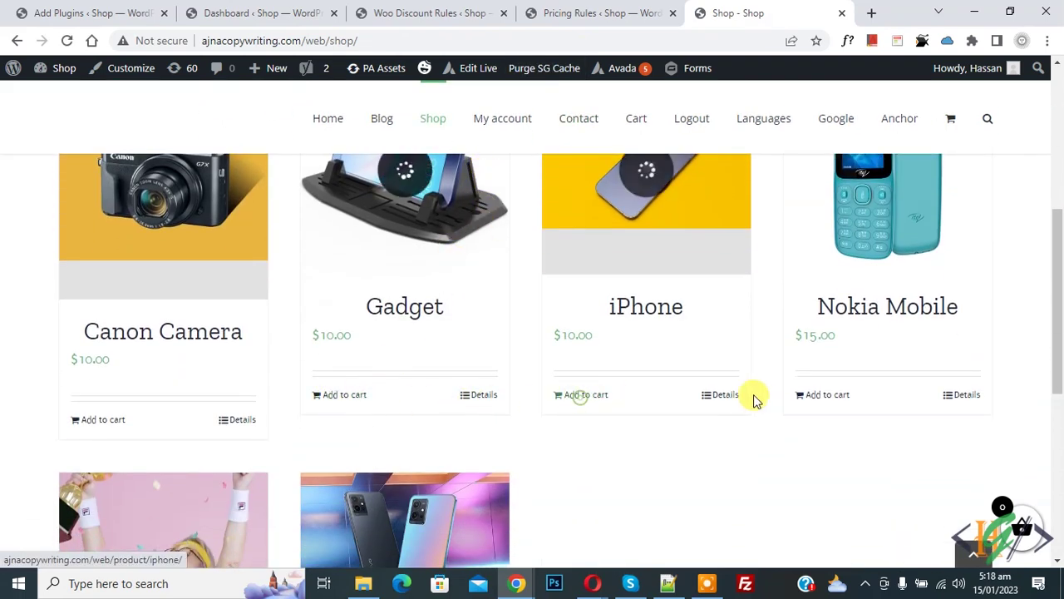
left_click(838, 402)
left_click(103, 419)
scroll(498, 374, "down", 4)
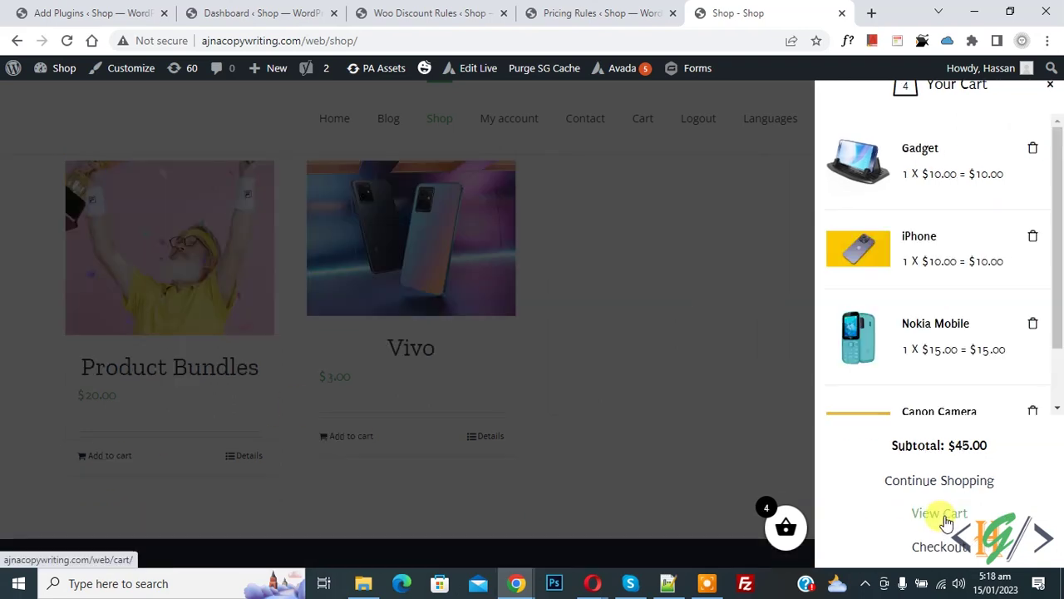
left_click(925, 509)
scroll(478, 250, "down", 4)
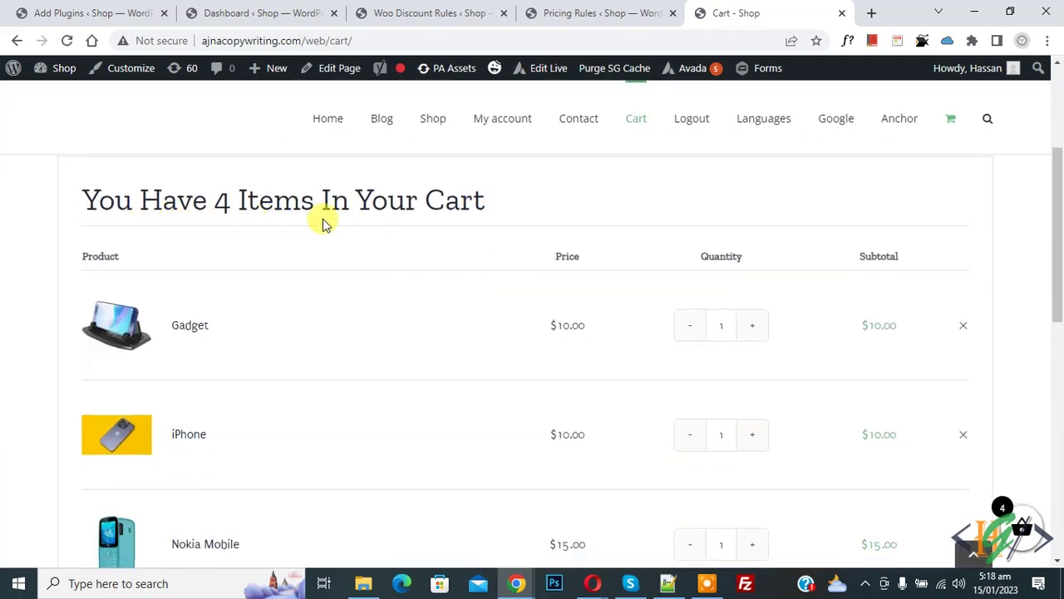
scroll(398, 227, "down", 3)
scroll(398, 227, "down", 2)
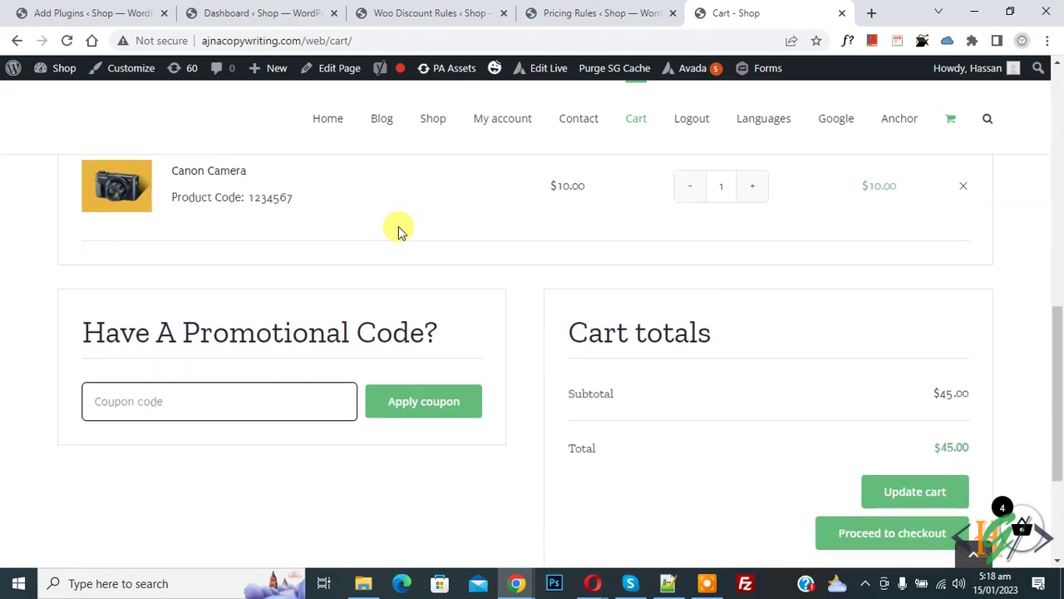
scroll(784, 384, "up", 5)
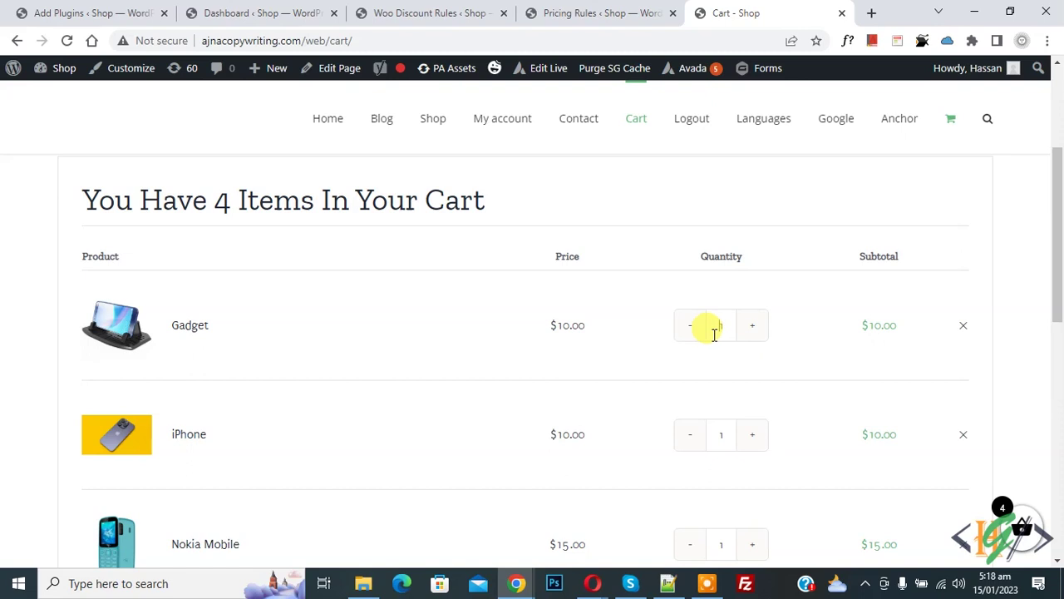
- Raise quantities and update the cart: $535.00 subtotal, -$107.00 discount, $428.00 total
left_click(713, 332)
type("1")
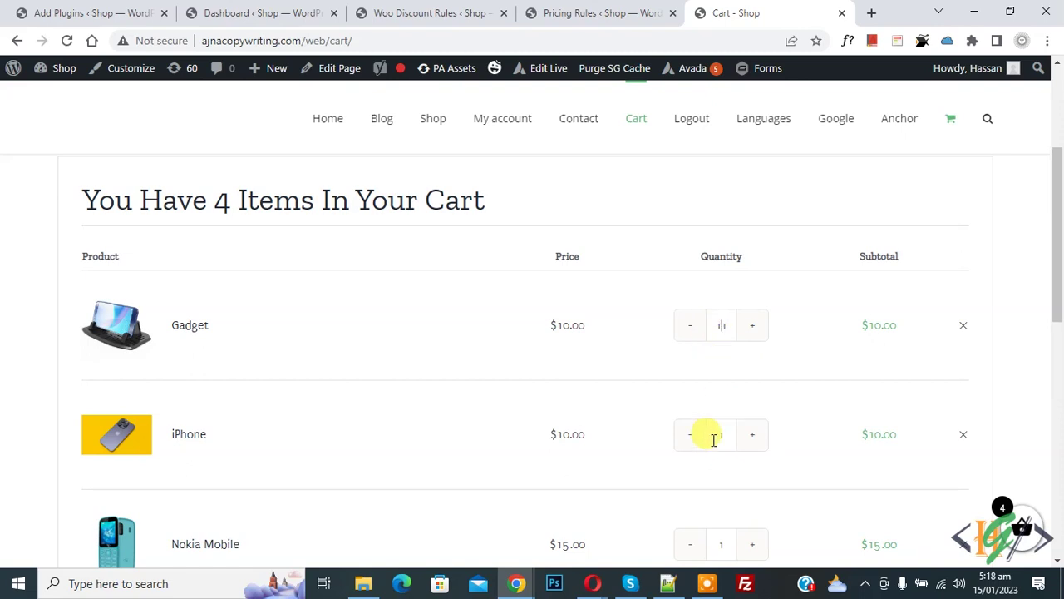
scroll(713, 439, "down", 6)
left_click(886, 422)
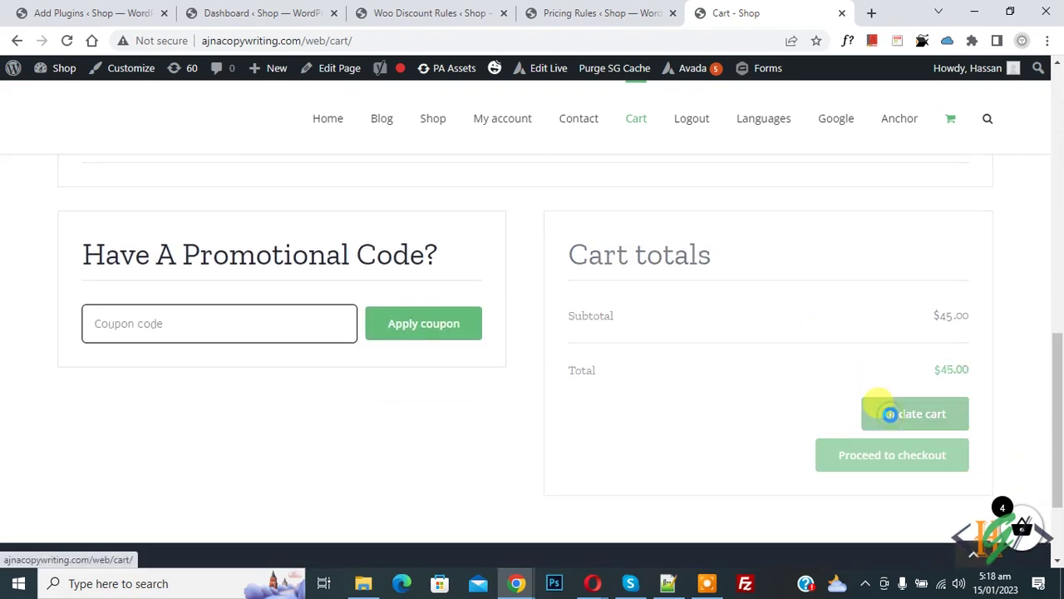
scroll(529, 233, "down", 5)
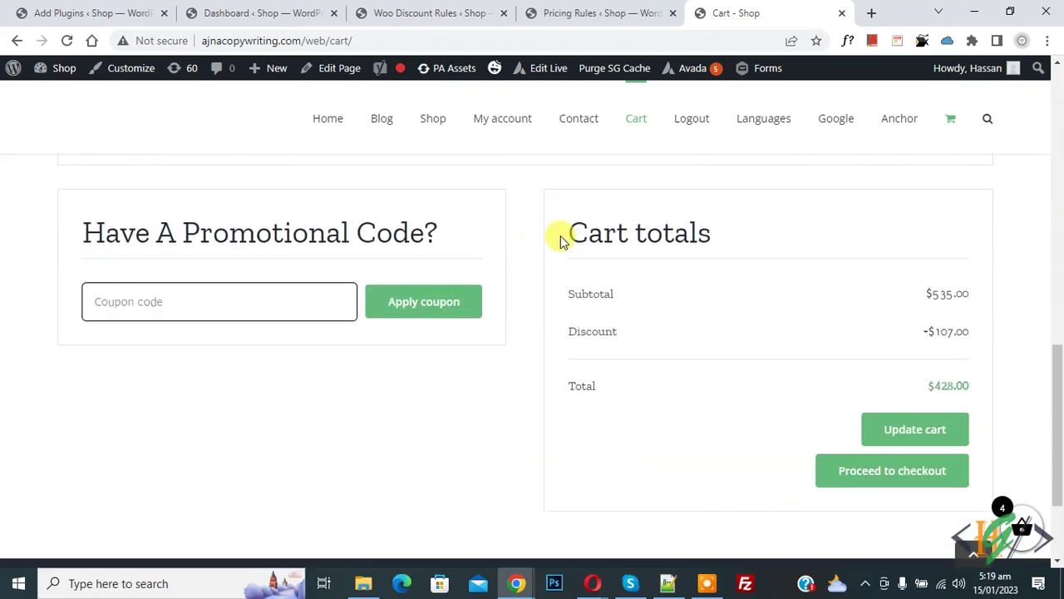
left_click_drag(931, 295, 979, 295)
left_click(951, 292)
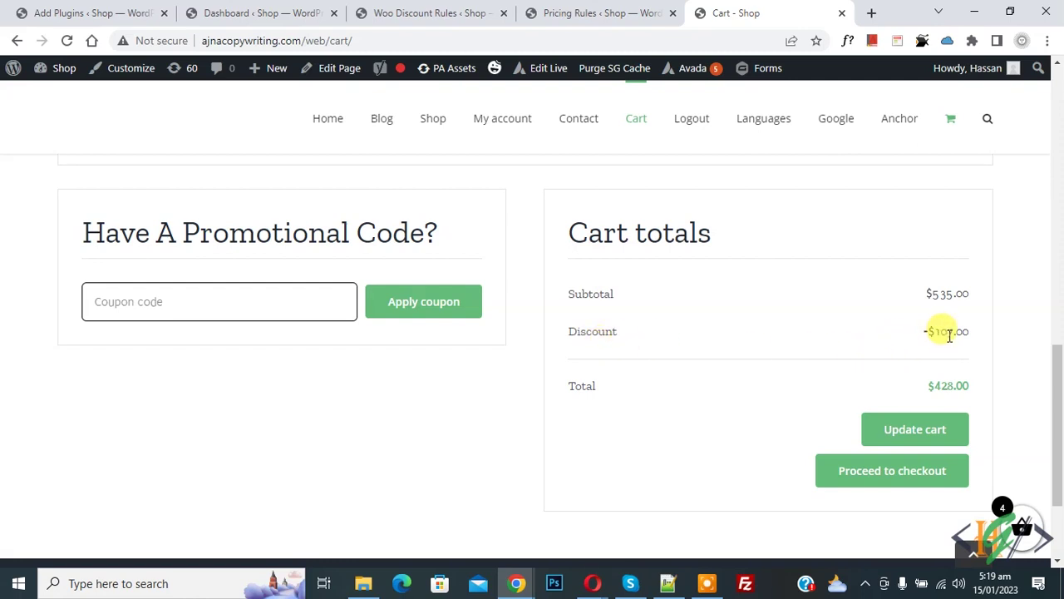
scroll(677, 344, "up", 5)
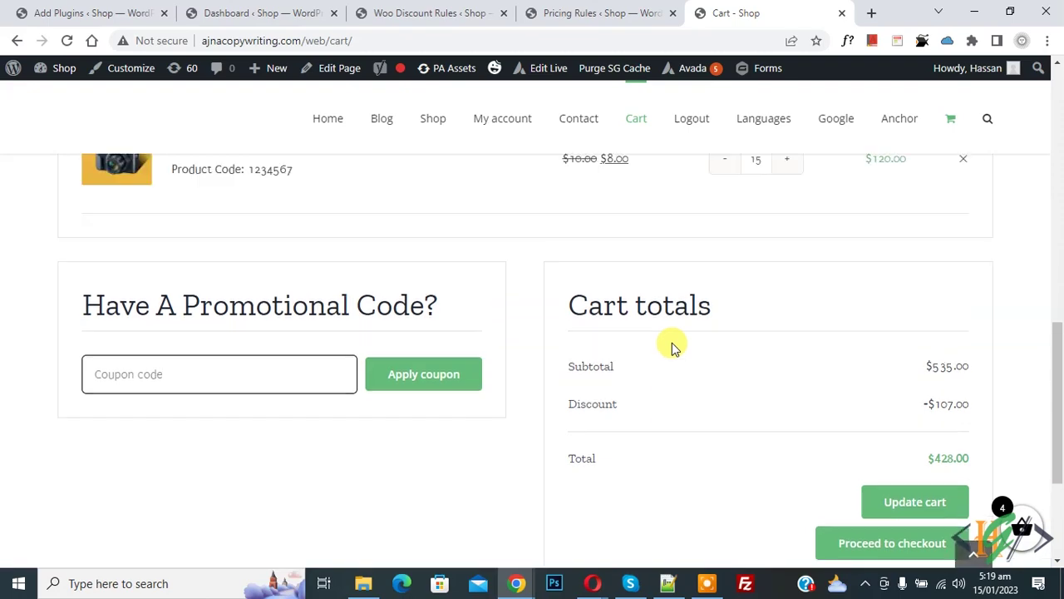
- Update the cart with 31 each of Gadget, iPhone, Nokia Mobile: $1,235.00 subtotal, -$494.00 discount, $741.00 total
scroll(670, 311, "down", 6)
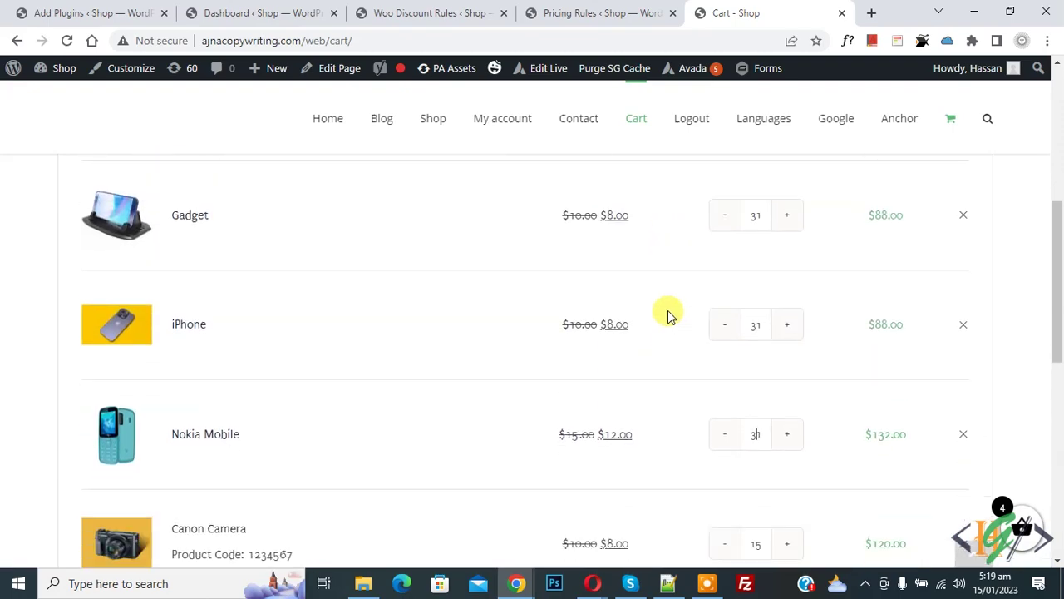
left_click(891, 433)
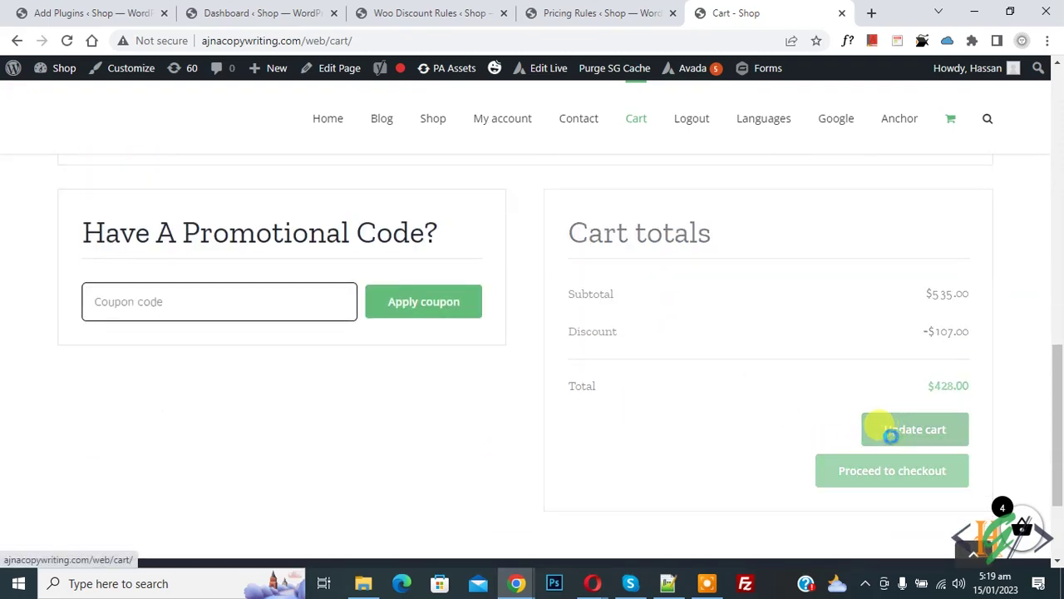
scroll(507, 291, "down", 2)
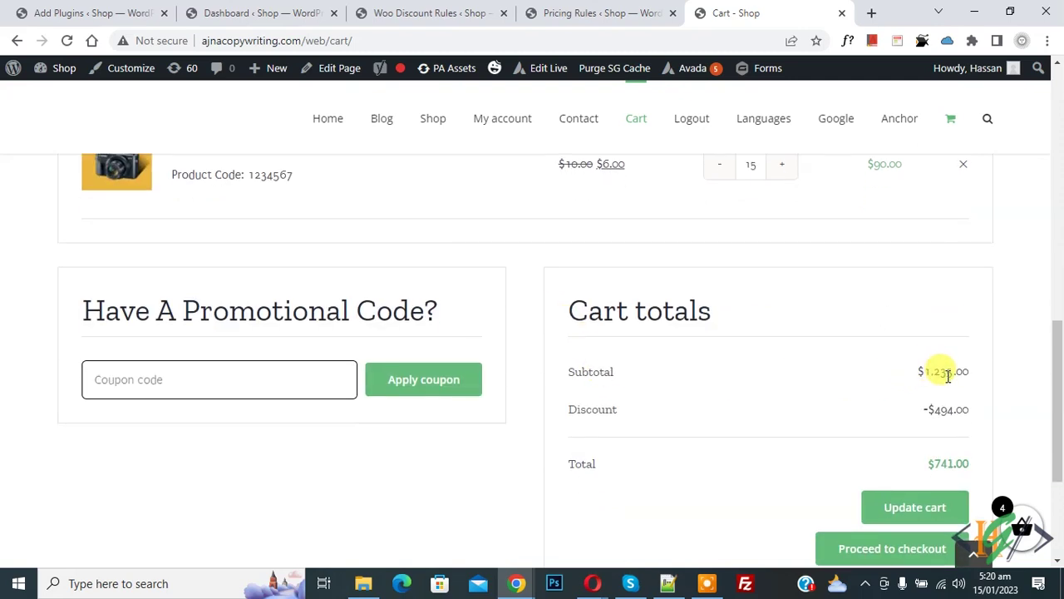
scroll(728, 379, "down", 1)
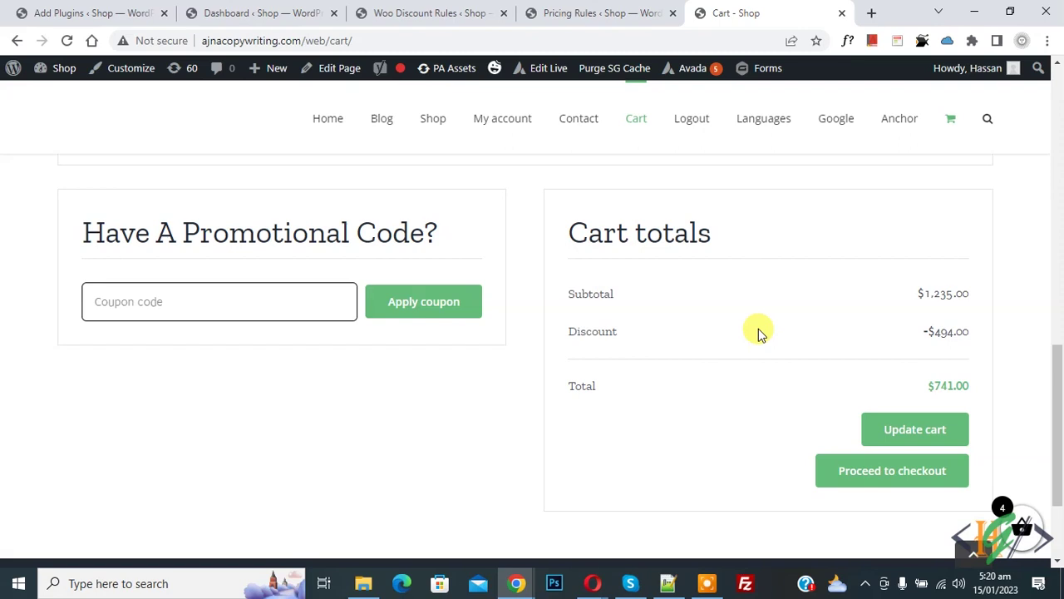
- Back in the pricing rule editor, check the second tier's 1000 threshold giving 40 off
left_click(553, 12)
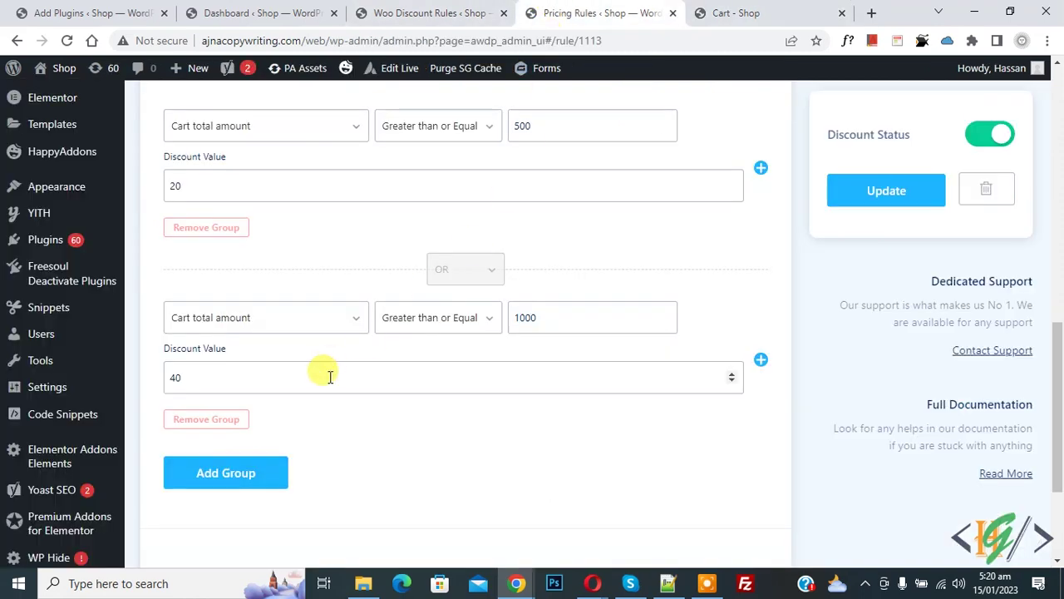
scroll(345, 446, "down", 1)
left_click(535, 240)
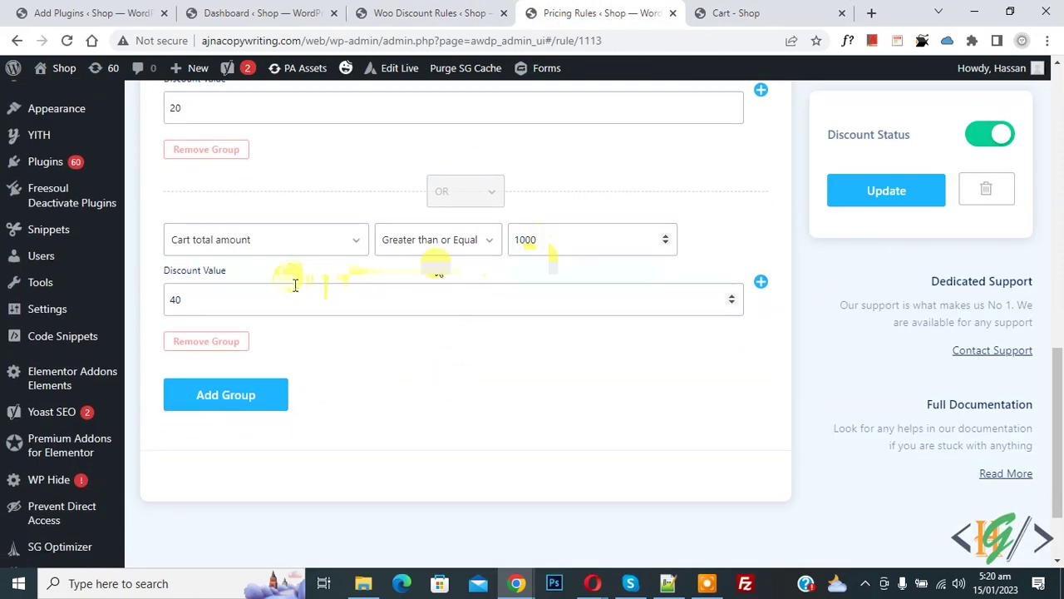